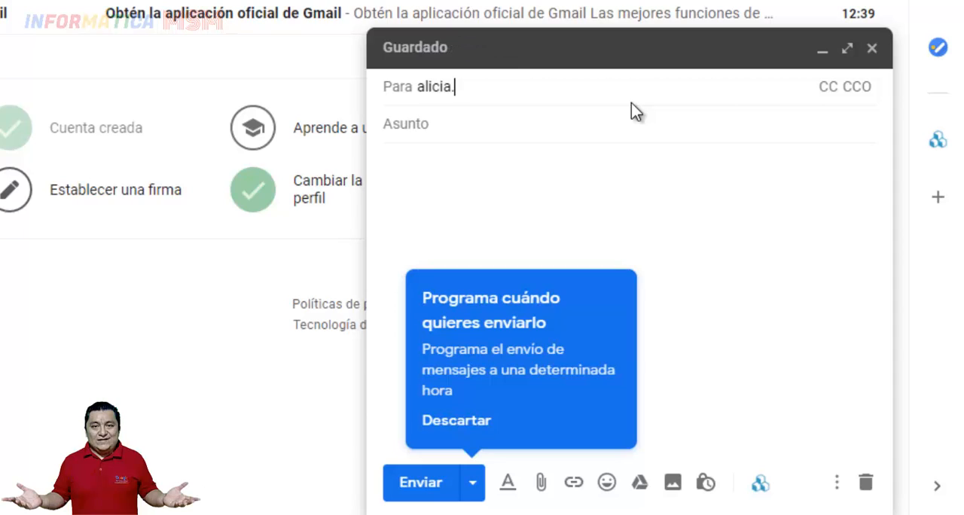
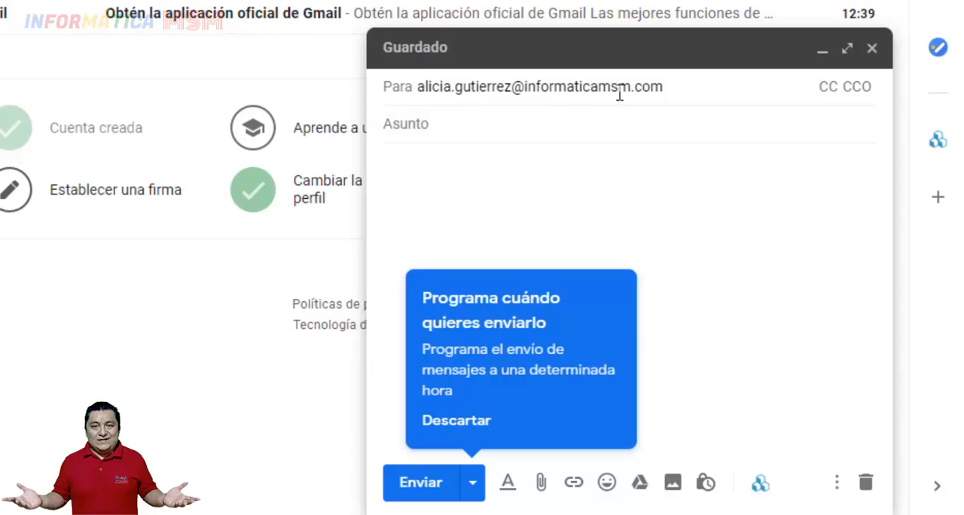
# Send the message to the contact's e-mail address with subject "Tareas pendientes" and body "Favor de enviar los trabajos atrasados"
pyautogui.click(507, 126)
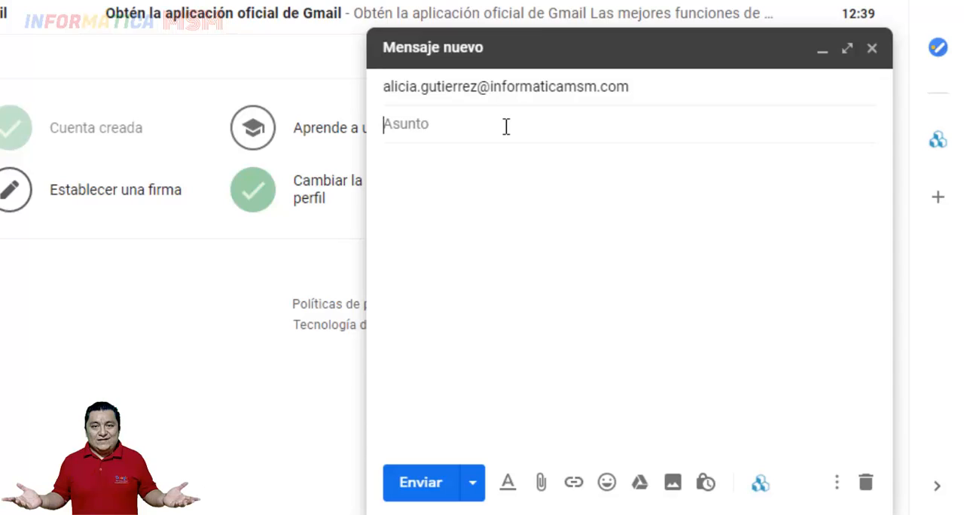
pyautogui.write('Tareas pendientes')
pyautogui.write('vor d')
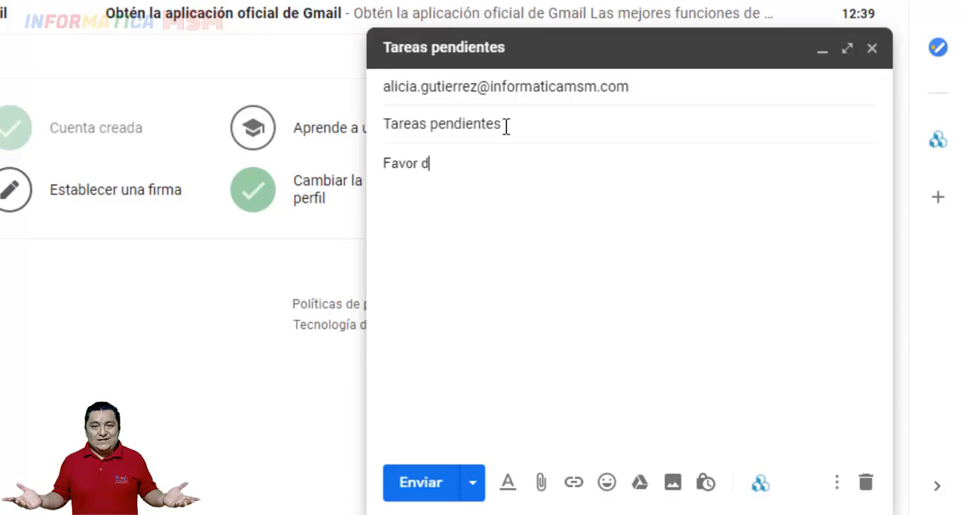
pyautogui.write('e enviar los trabajos atrasadps')
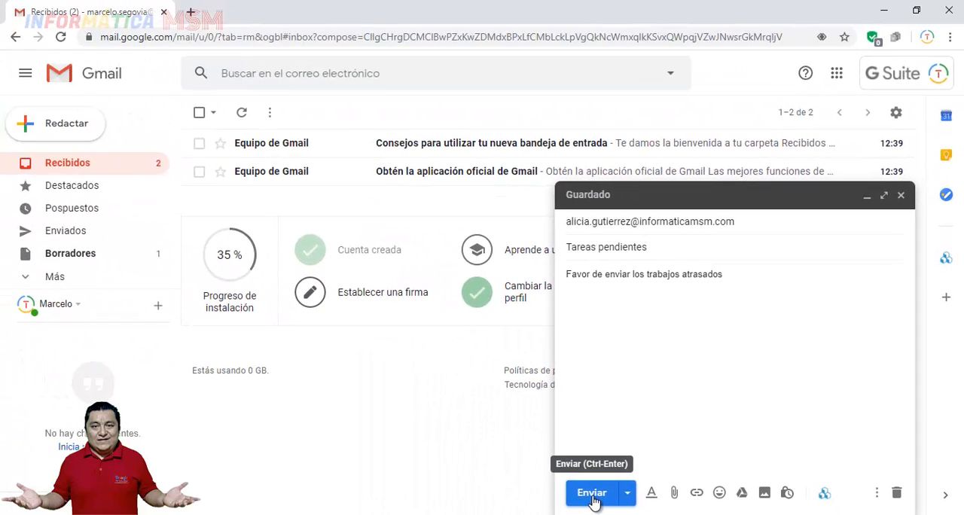
pyautogui.click(592, 498)
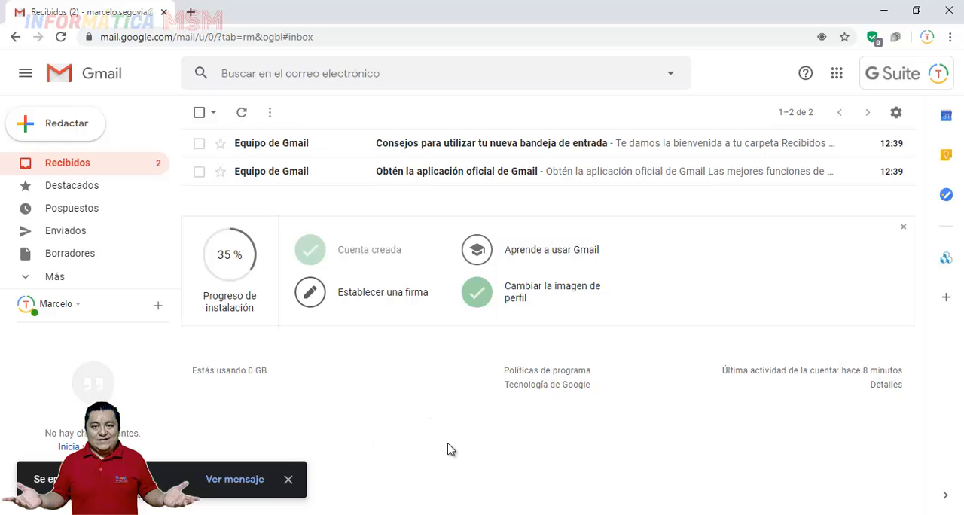
# Try the recipient suggestion in a new message with the contact's first name and discard the draft
pyautogui.click(54, 119)
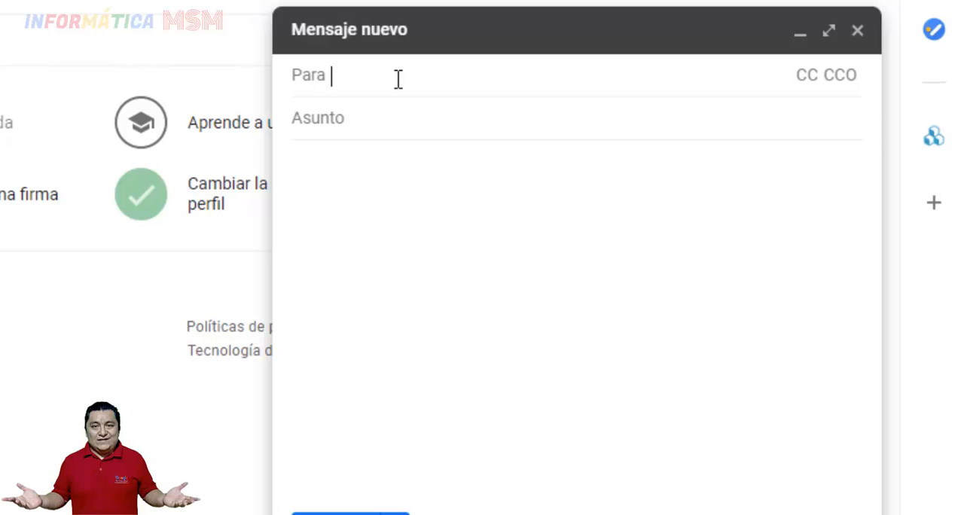
pyautogui.write('alicia')
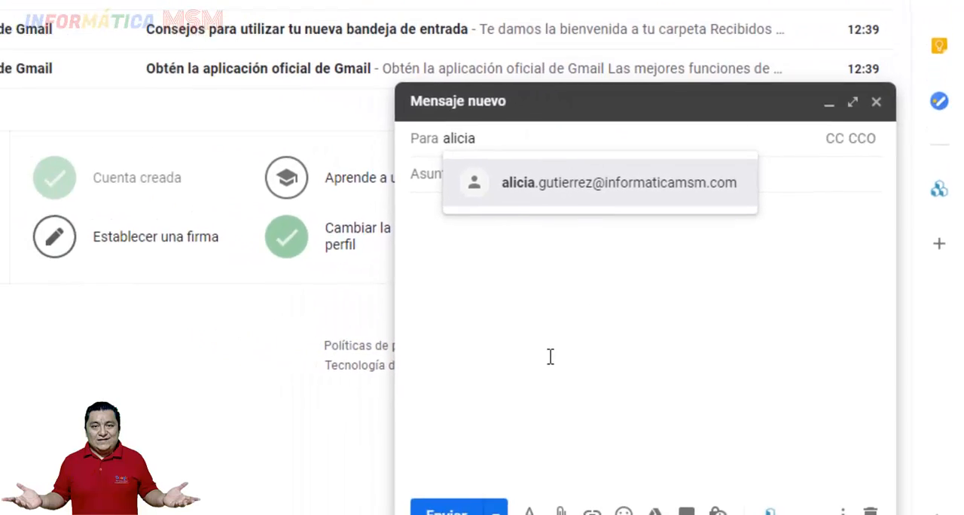
pyautogui.click(551, 357)
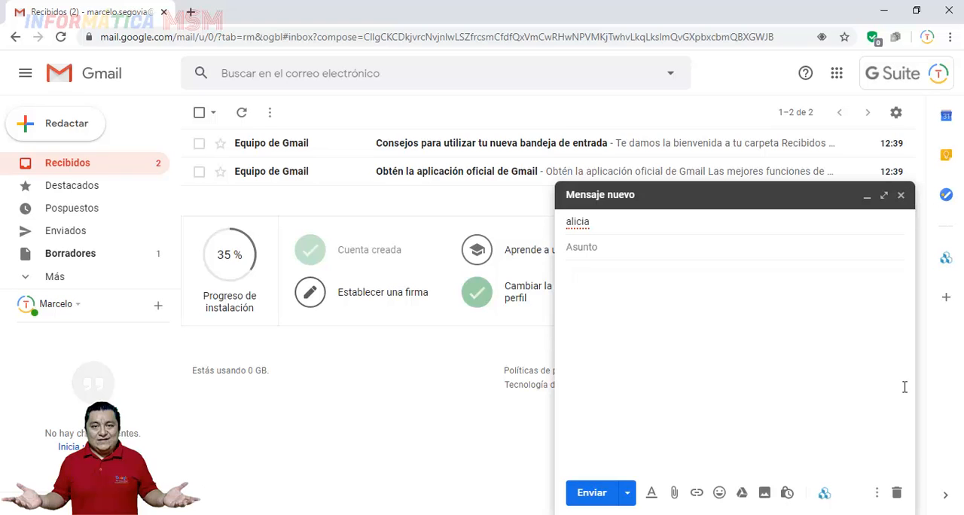
pyautogui.click(897, 493)
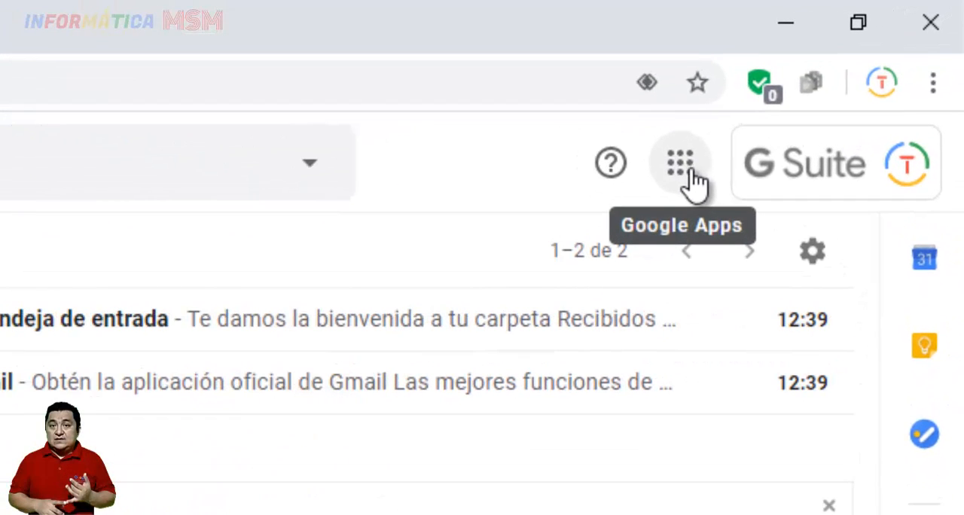
# Open Google Contacts from Gmail and check the Otros contactos list before returning to the main contact list
pyautogui.click(693, 181)
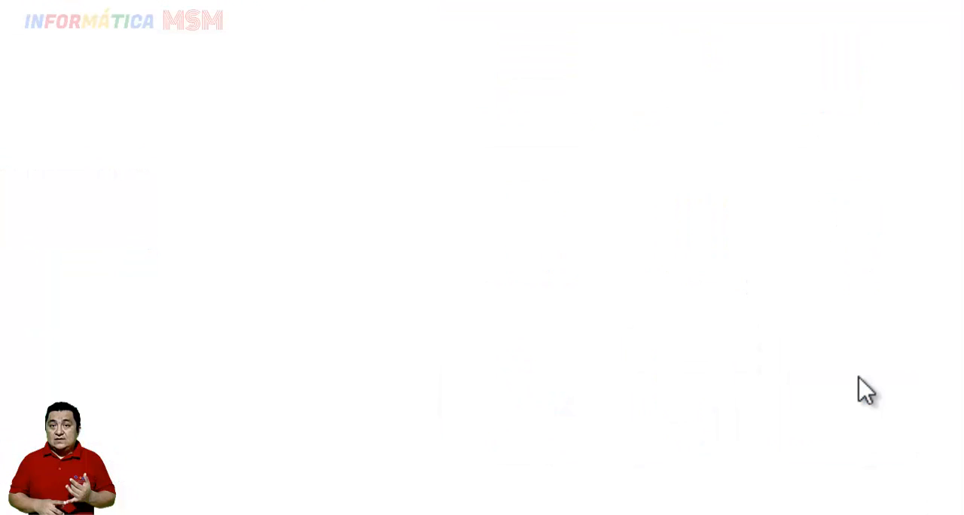
pyautogui.click(866, 390)
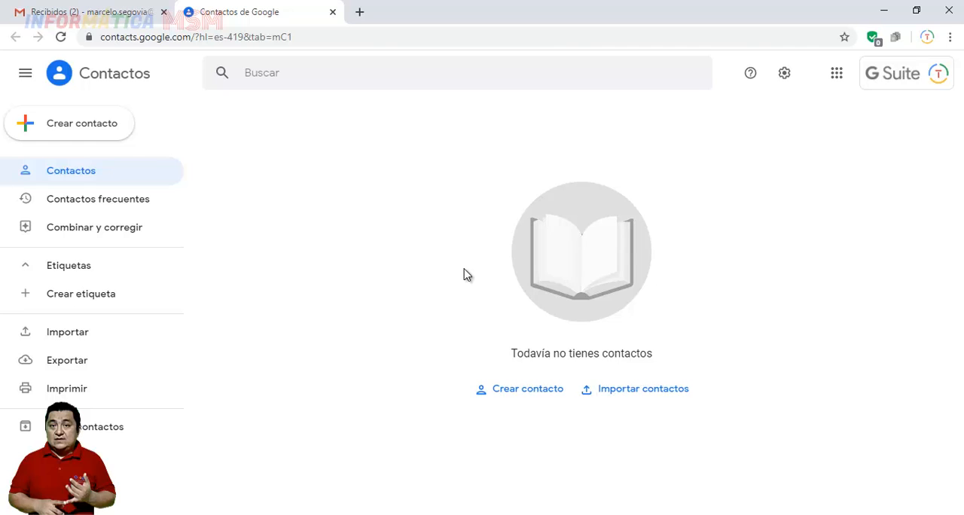
pyautogui.click(84, 11)
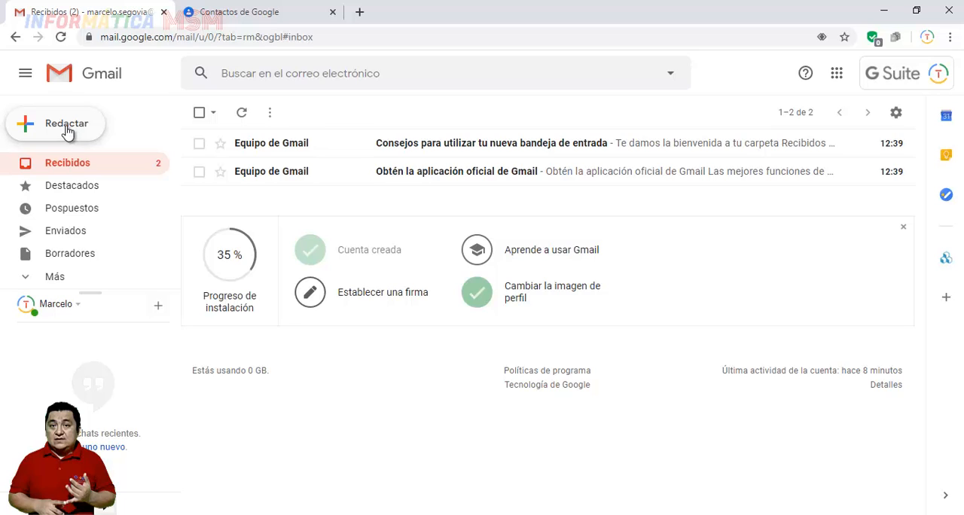
pyautogui.click(239, 15)
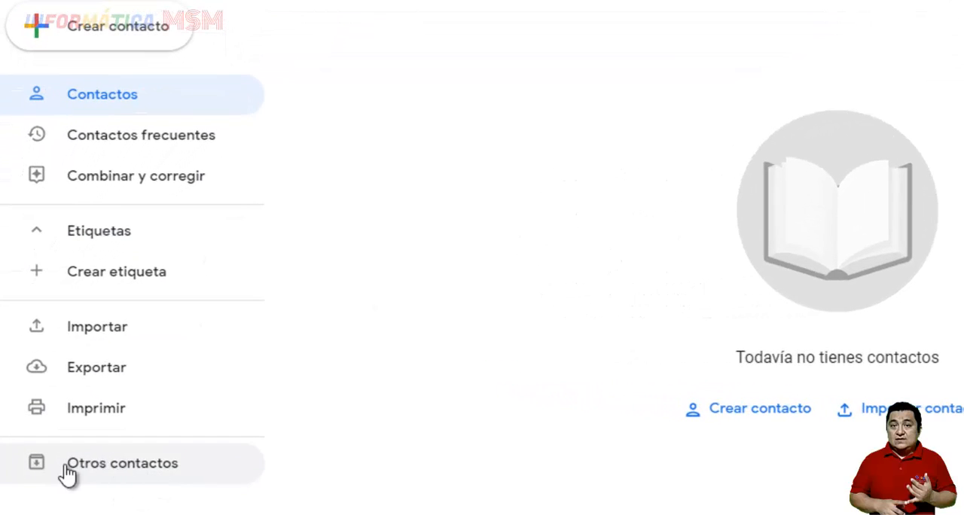
pyautogui.click(104, 475)
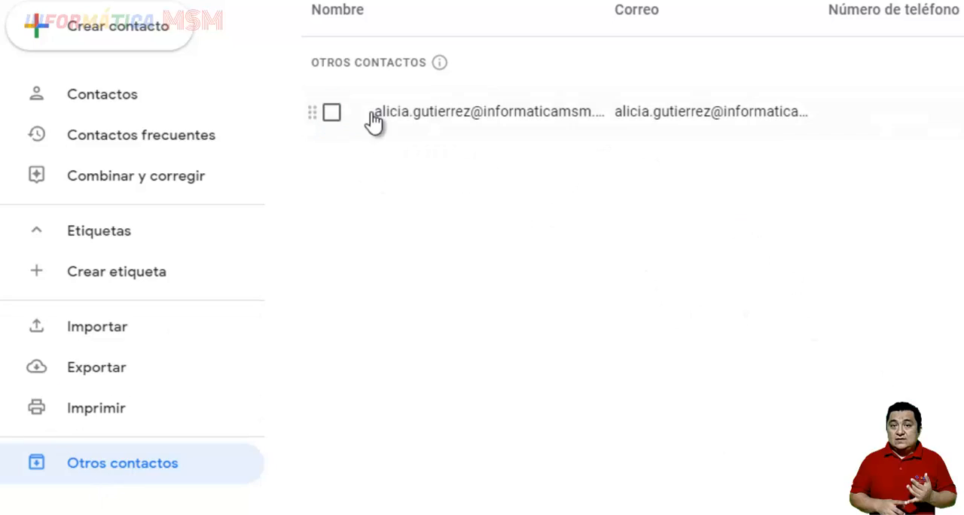
pyautogui.click(105, 97)
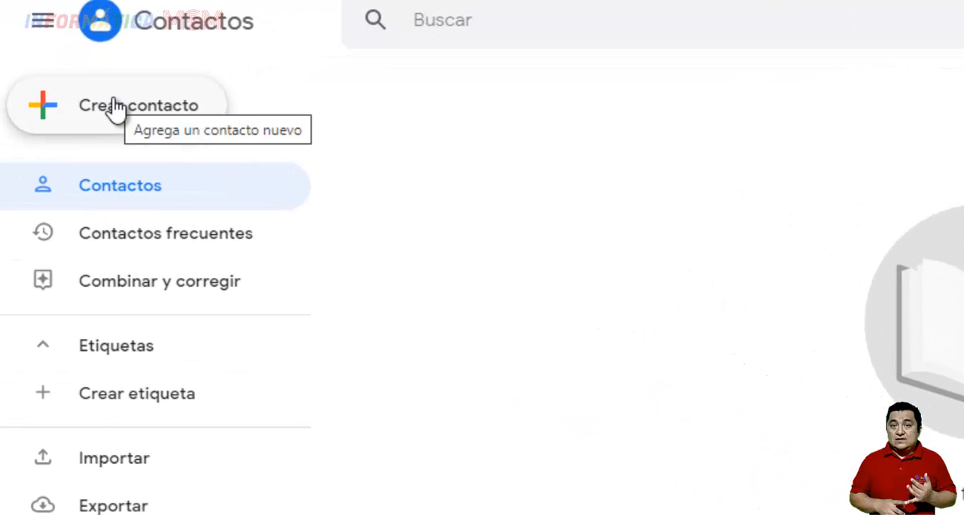
# Create and save a single contact with the person's first name, last name and e-mail address
pyautogui.click(114, 108)
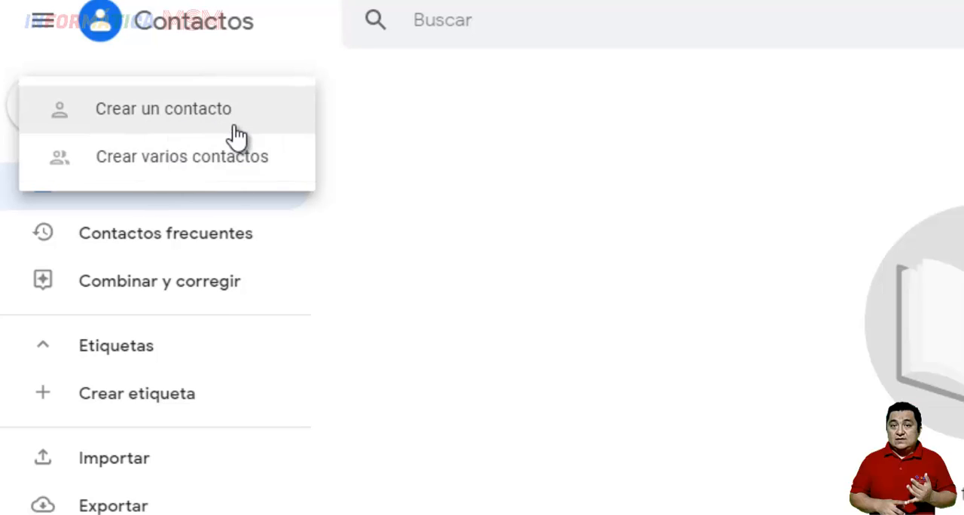
pyautogui.click(163, 118)
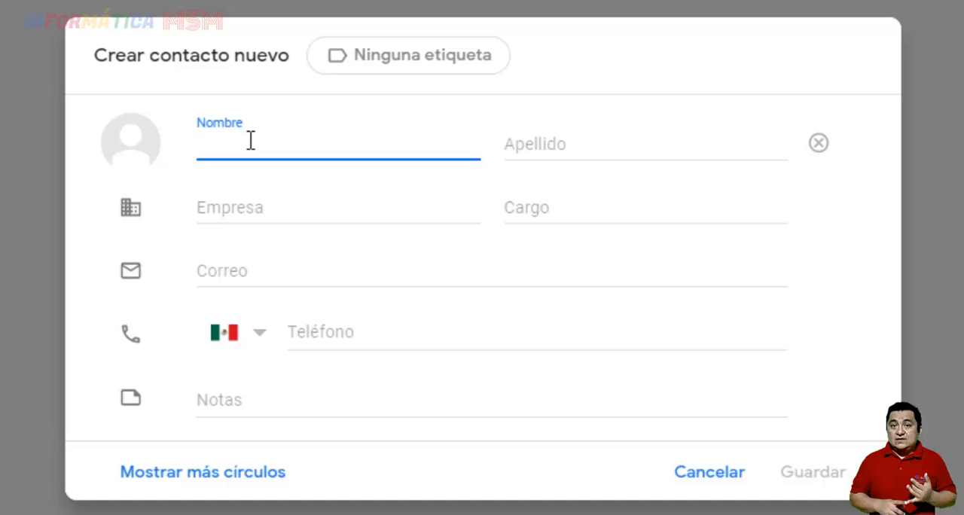
pyautogui.write('Alicia')
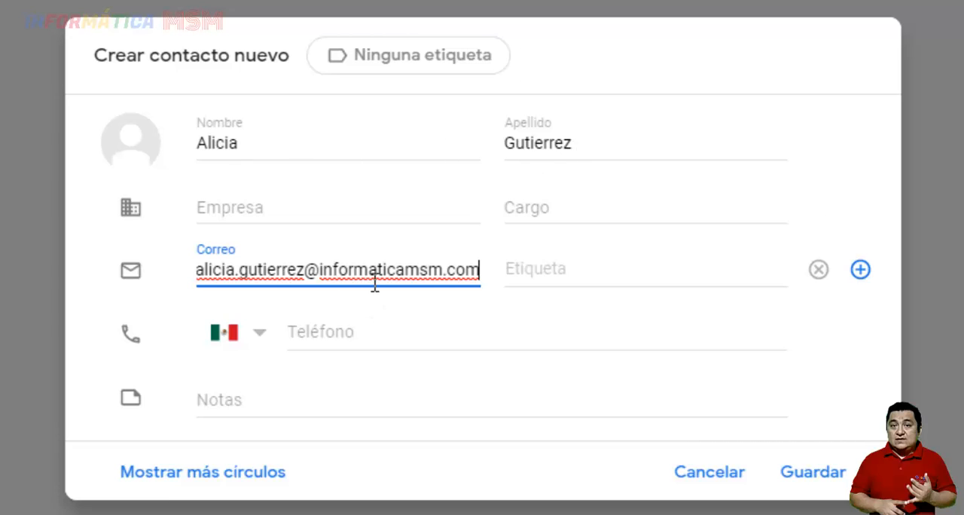
pyautogui.click(816, 469)
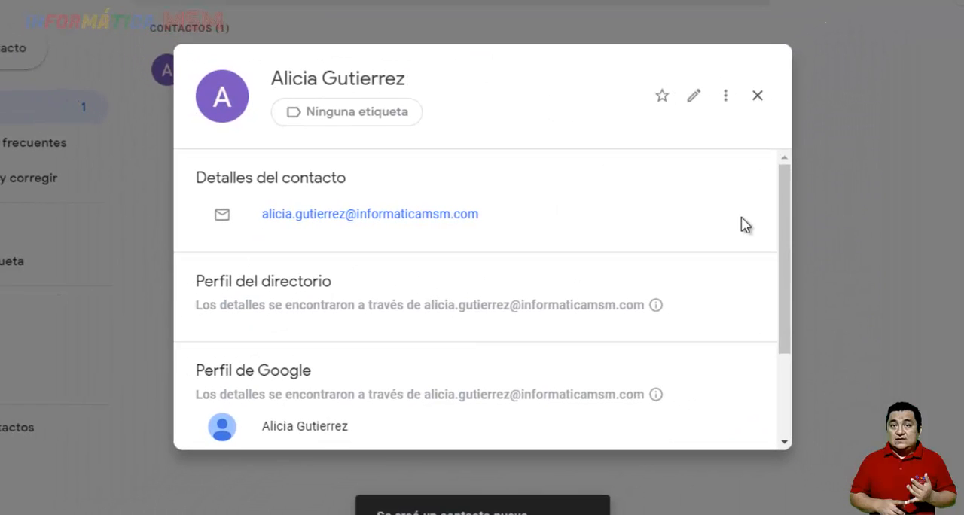
# Review the saved contact's details, directory profile and Google profile, and check the Otros contactos list
pyautogui.scroll(-3, 452, 362)
pyautogui.scroll(3, 467, 347)
pyautogui.scroll(-1, 400, 320)
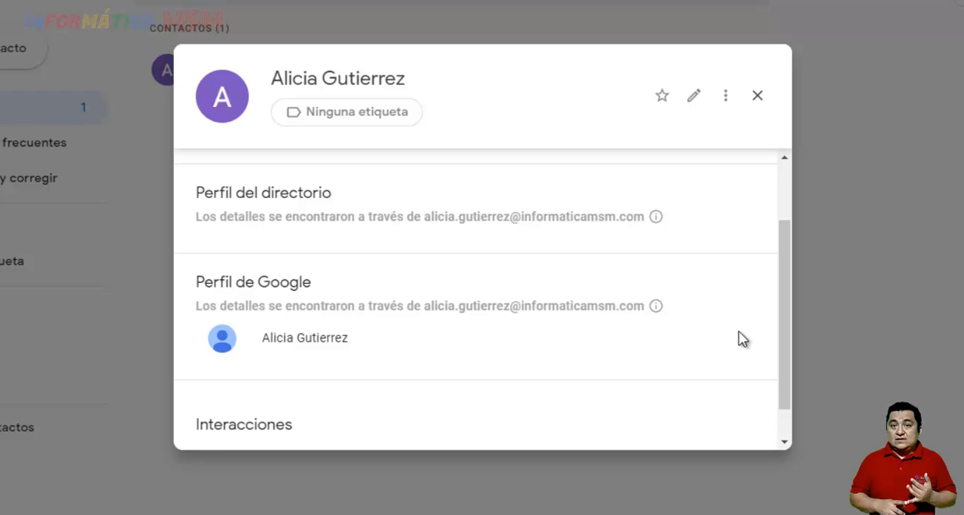
pyautogui.scroll(1, 536, 263)
pyautogui.scroll(2, 537, 264)
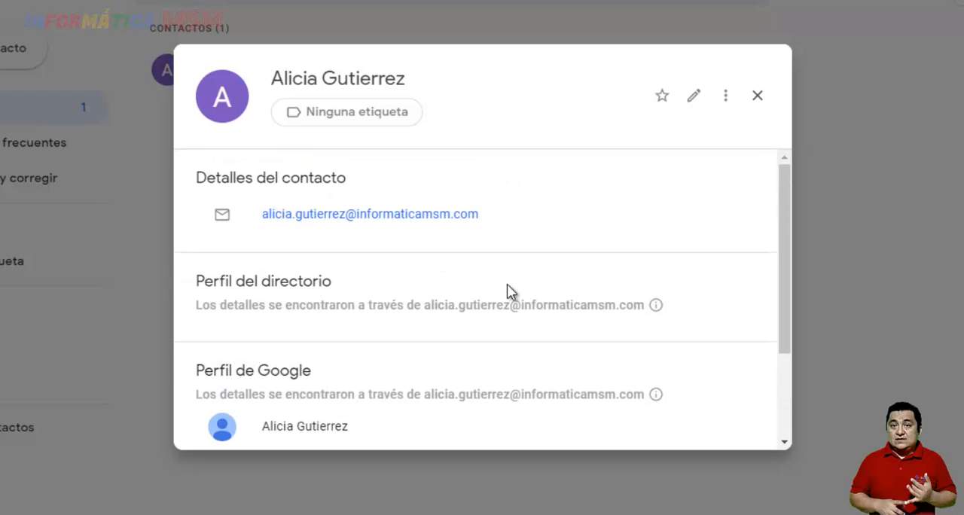
pyautogui.click(757, 99)
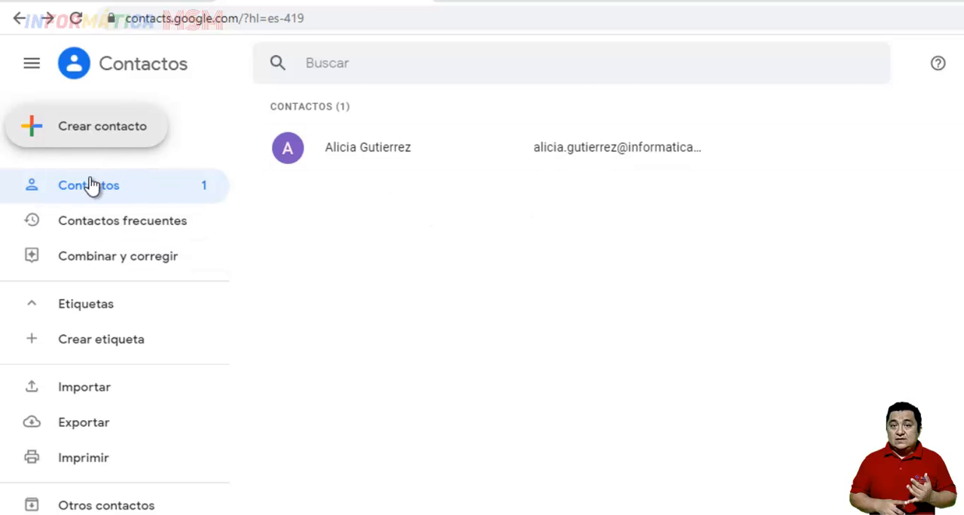
pyautogui.click(106, 505)
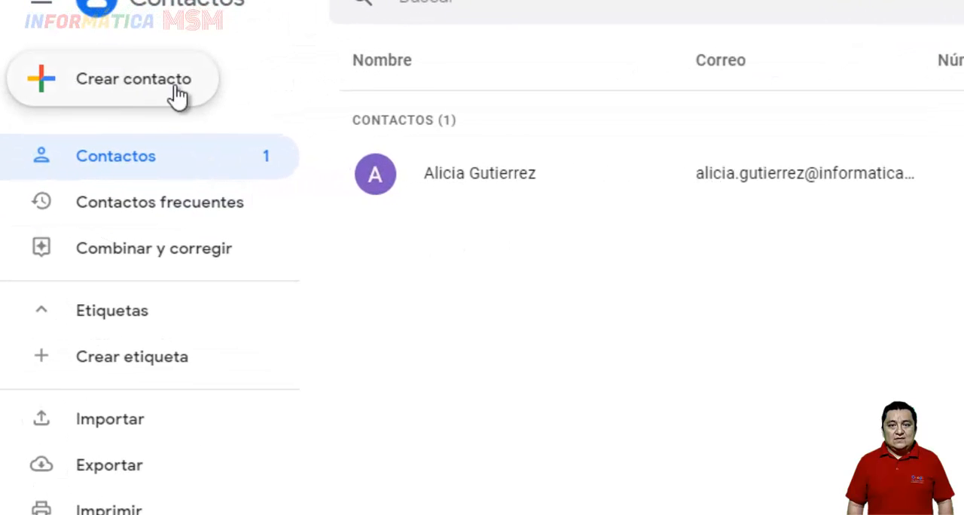
# Examine the form for creating several contacts at once and leave it without adding any
pyautogui.click(114, 78)
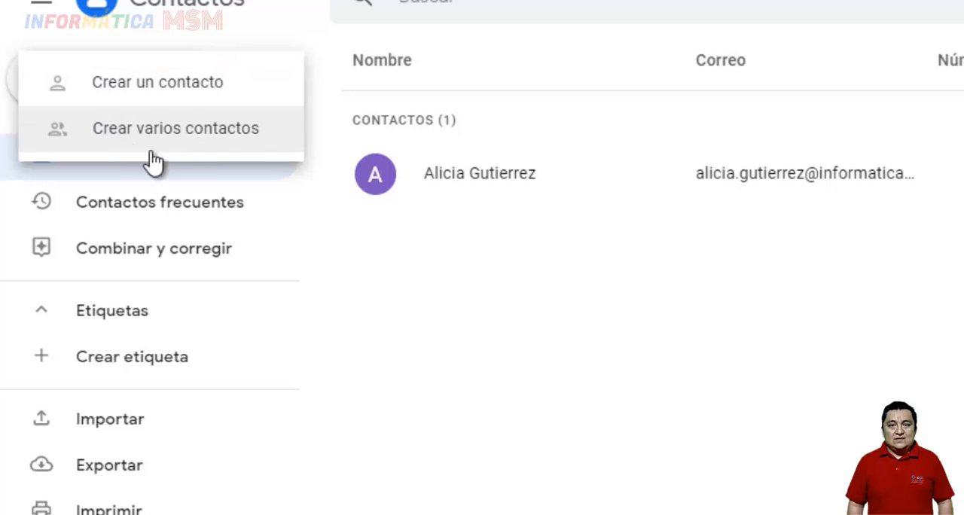
pyautogui.click(190, 135)
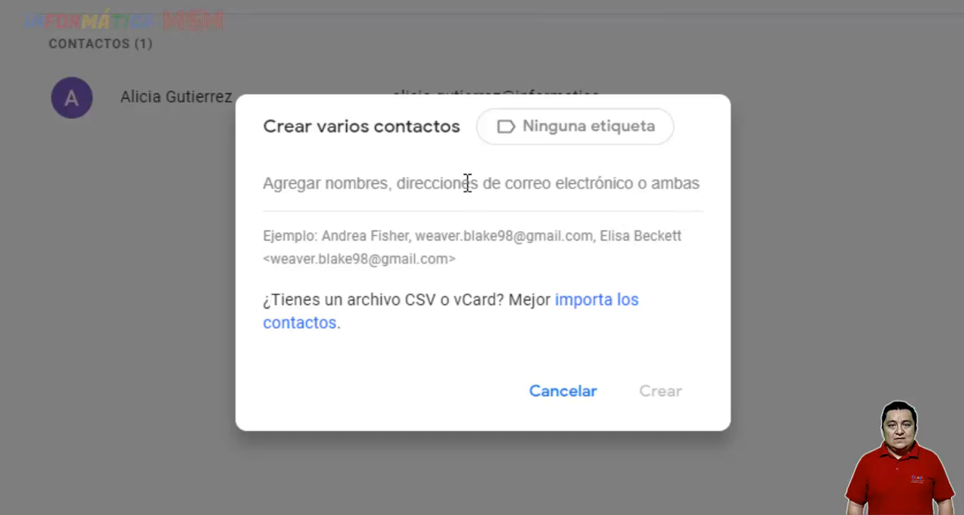
pyautogui.click(557, 393)
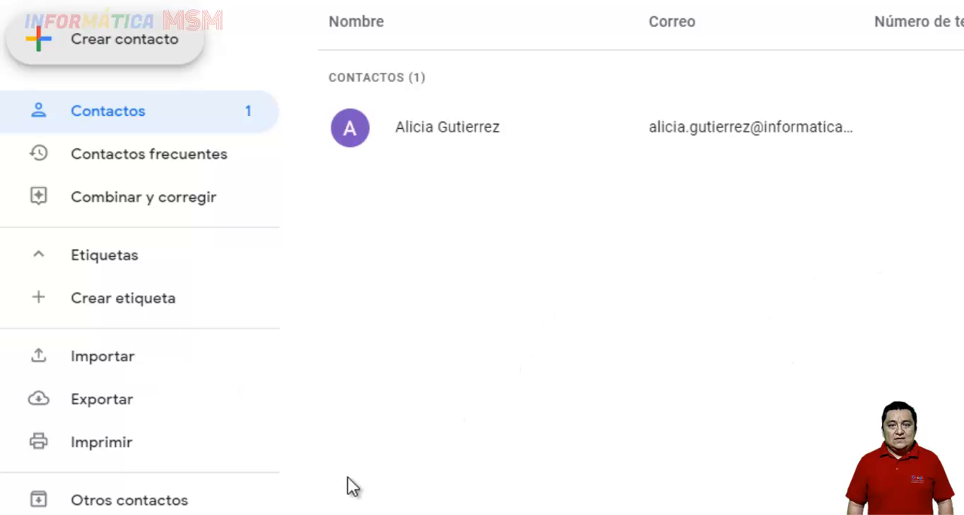
# Export all contacts in CSV de Google format and show the downloaded contacts.csv in its folder
pyautogui.click(101, 408)
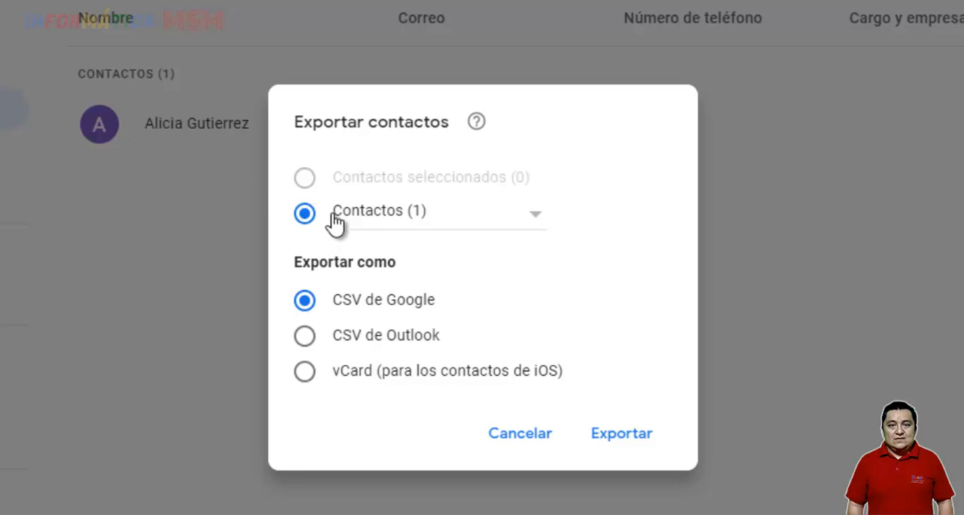
pyautogui.click(631, 434)
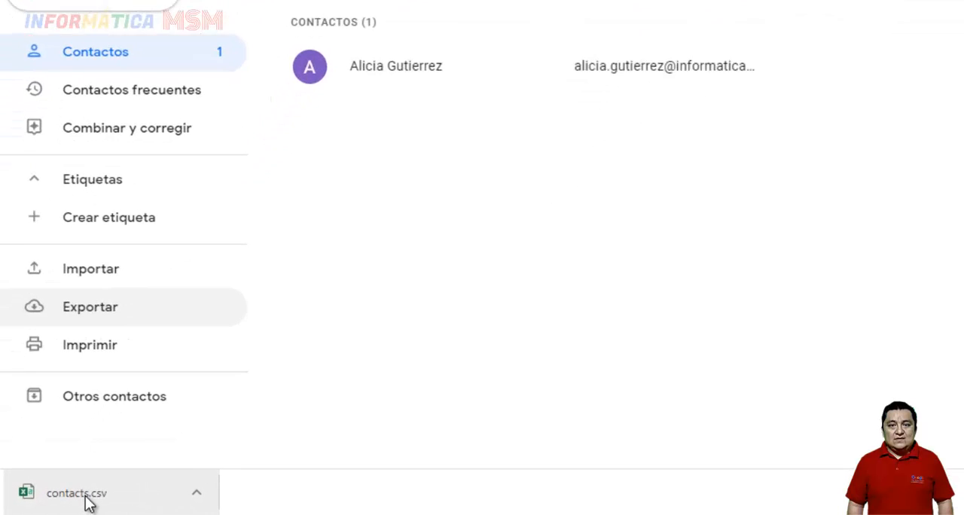
pyautogui.click(197, 493)
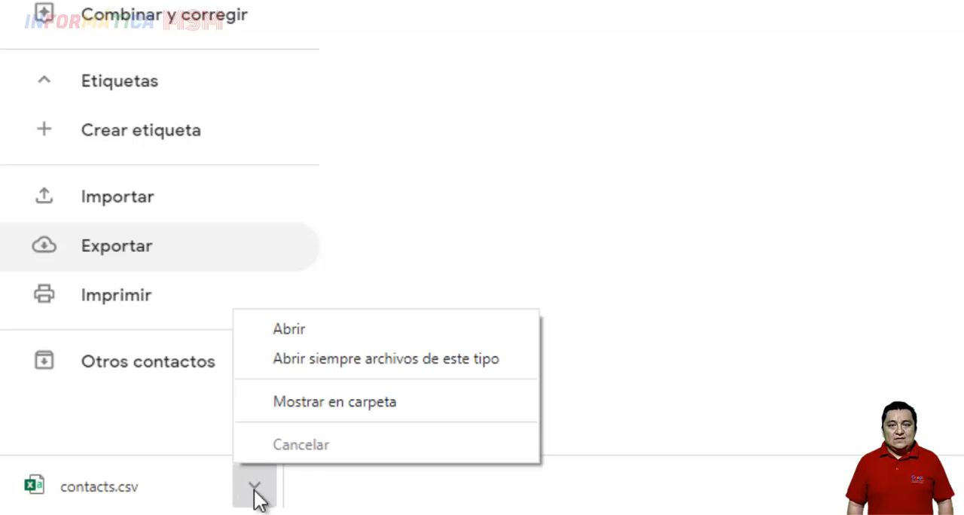
pyautogui.click(351, 413)
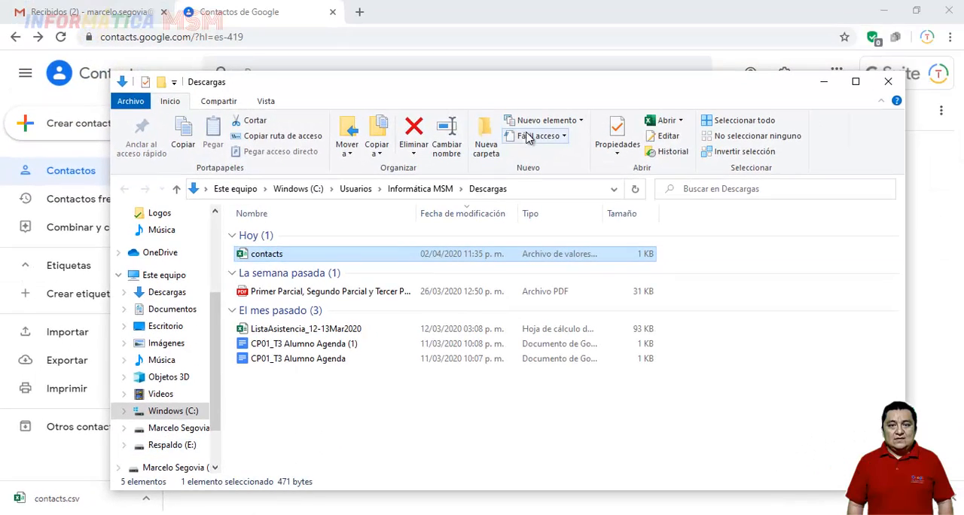
pyautogui.doubleClick(542, 76)
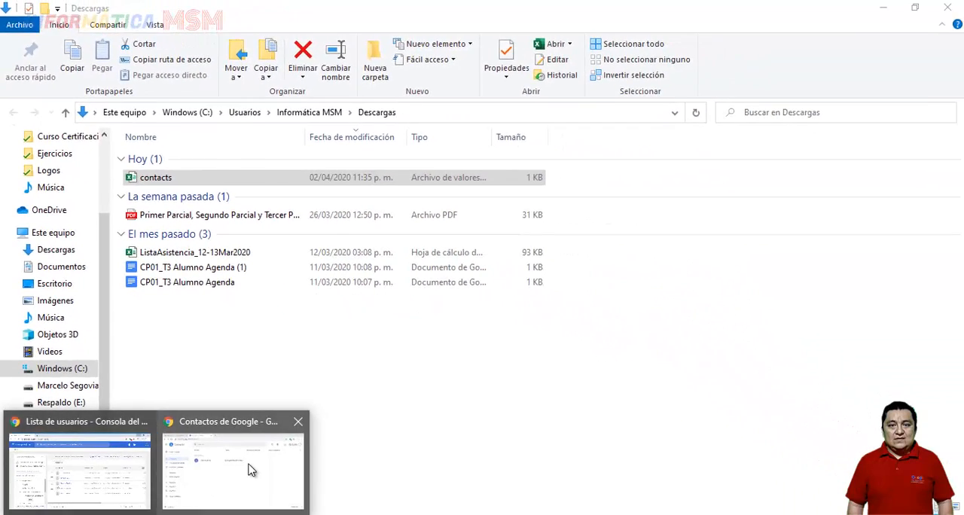
pyautogui.click(245, 463)
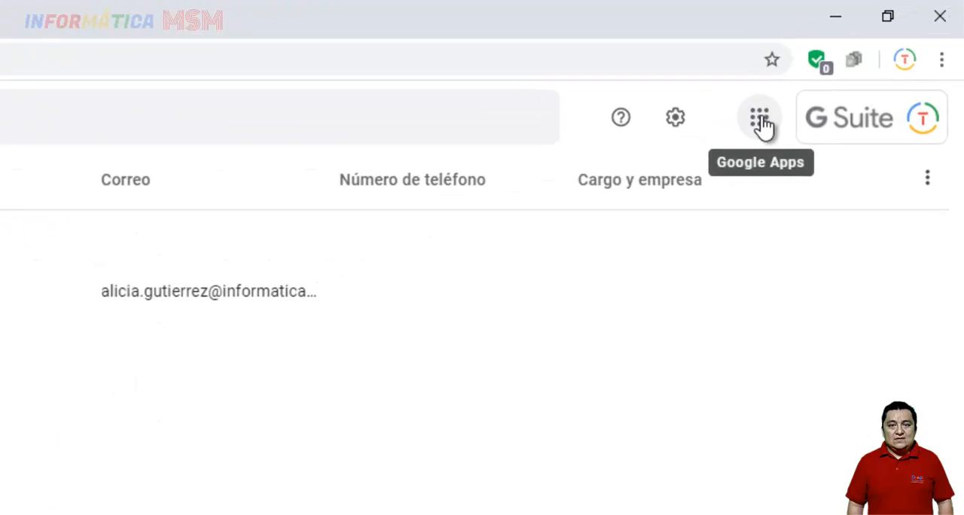
# Switch to Google Drive and upload the contacts file from the Descargas folder to Mi unidad
pyautogui.click(760, 121)
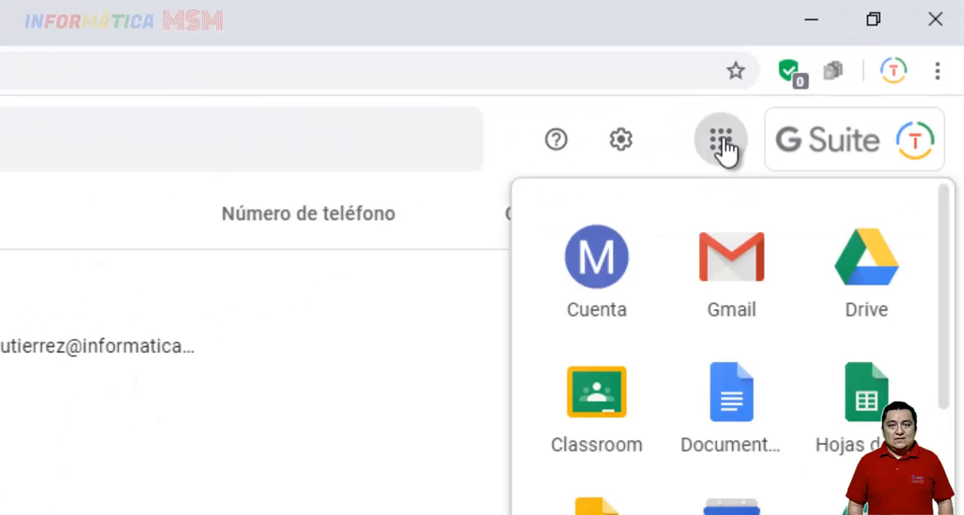
pyautogui.click(881, 286)
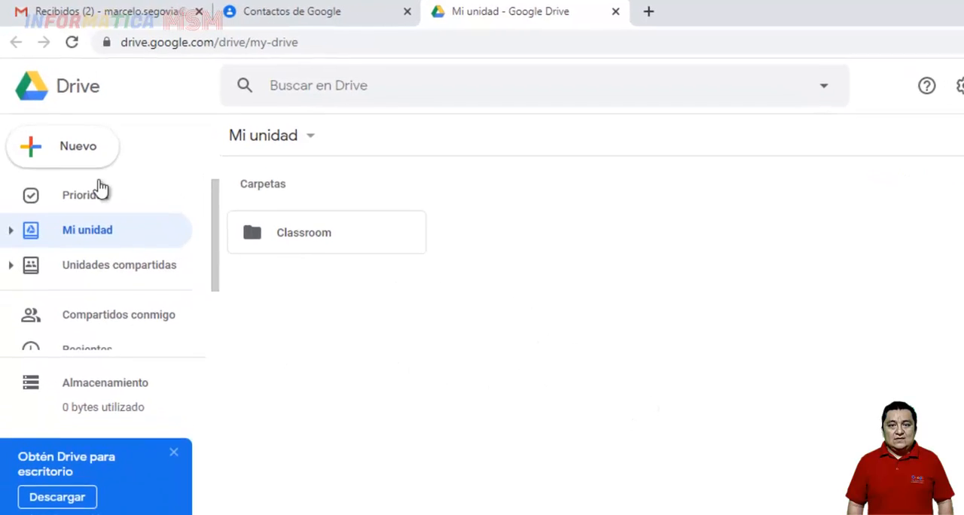
pyautogui.click(61, 153)
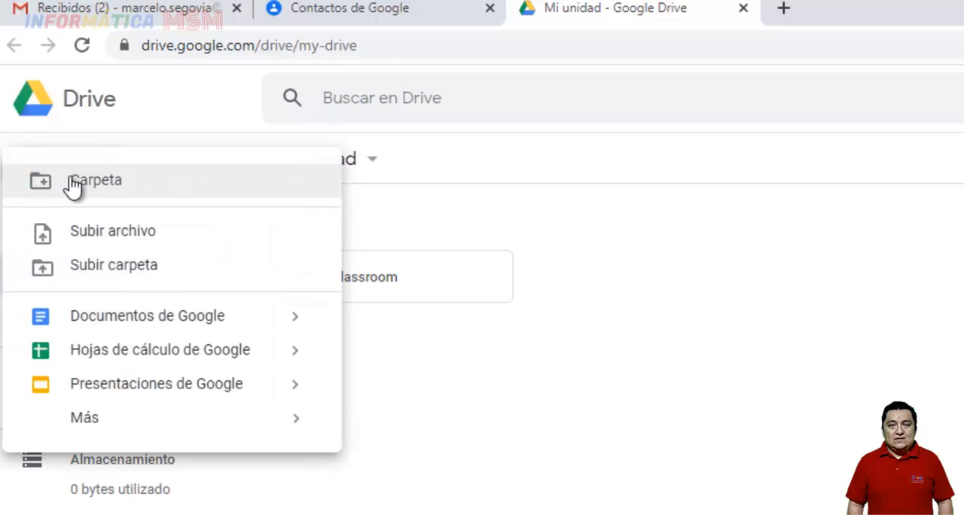
pyautogui.click(114, 238)
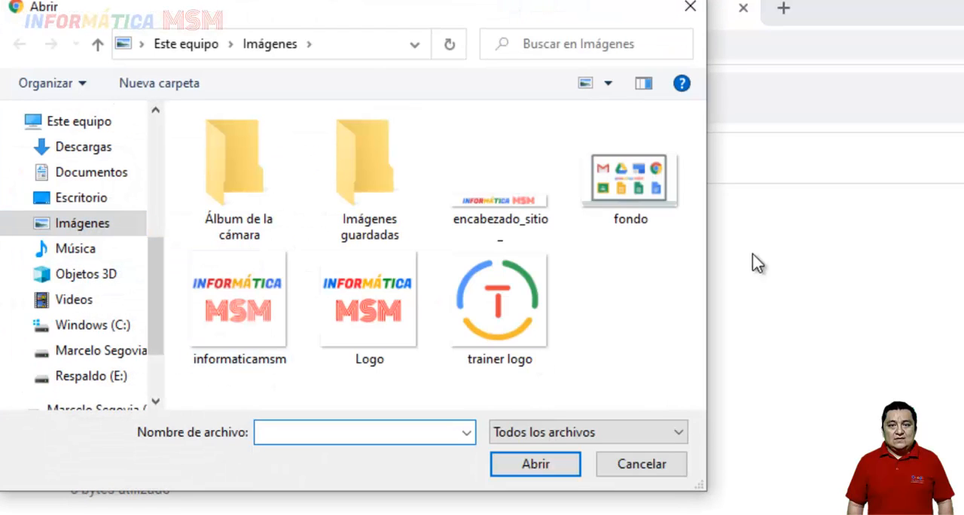
pyautogui.click(92, 147)
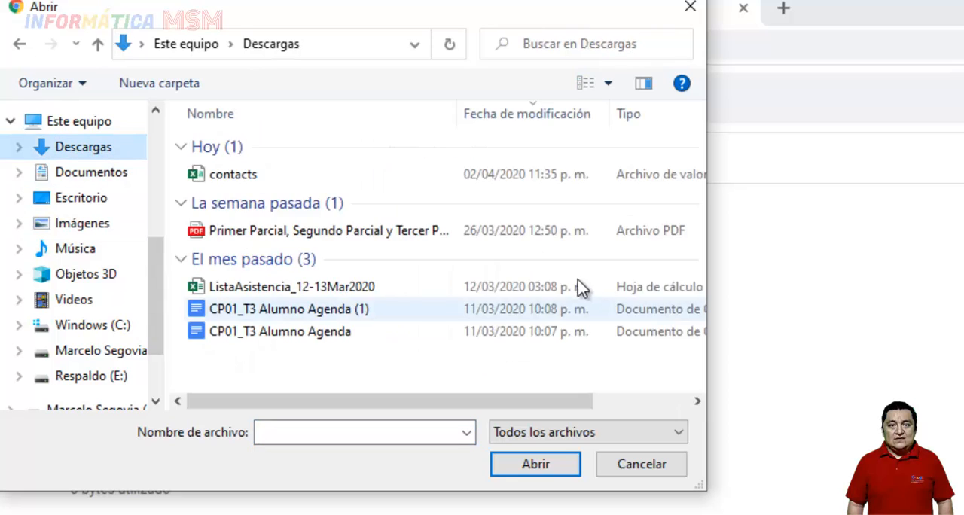
pyautogui.doubleClick(234, 174)
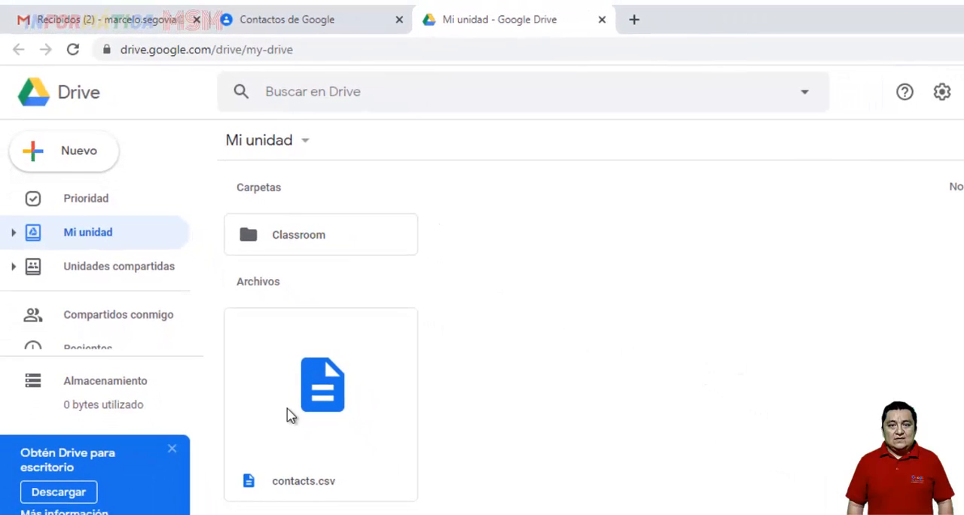
# Open contacts.csv with Hojas de cálculo de Google, add 10 rows at the end of the sheet and dismiss the cell history tip
pyautogui.doubleClick(314, 389)
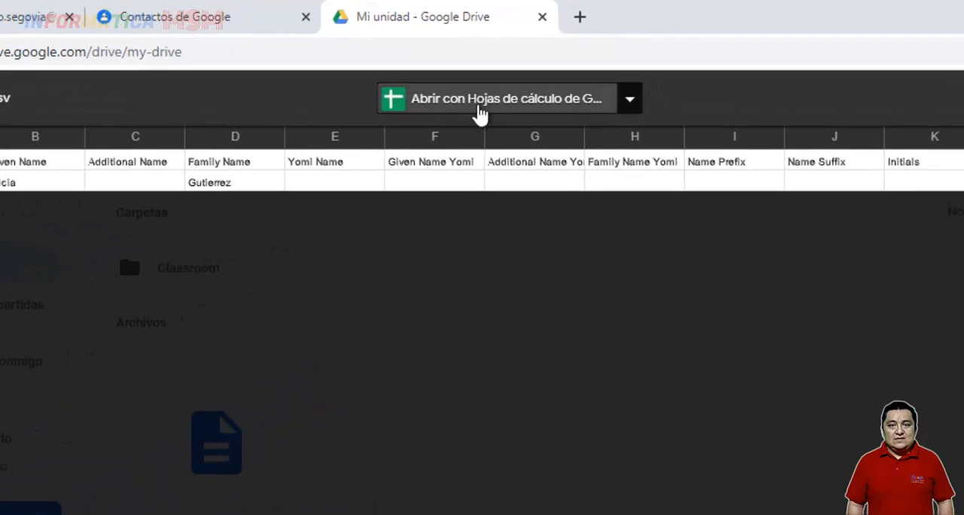
pyautogui.click(497, 99)
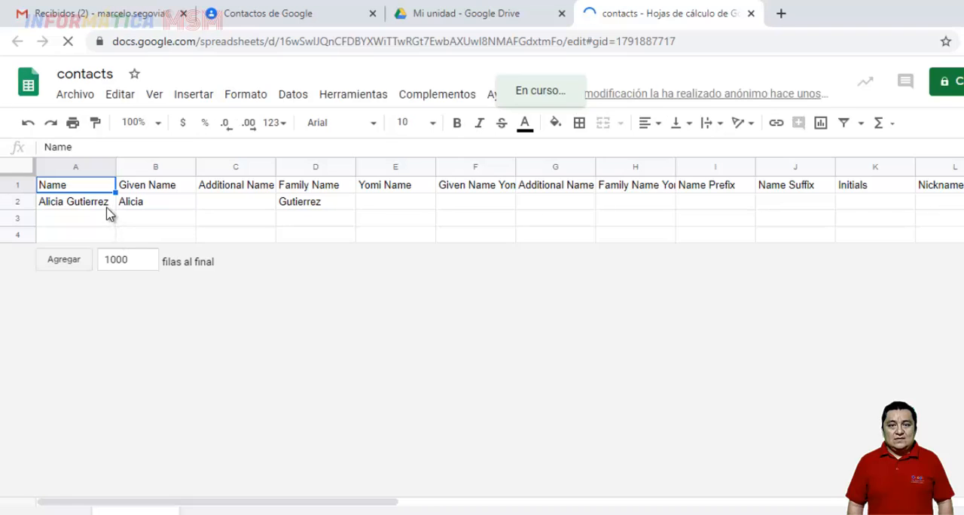
pyautogui.doubleClick(139, 260)
pyautogui.write('10')
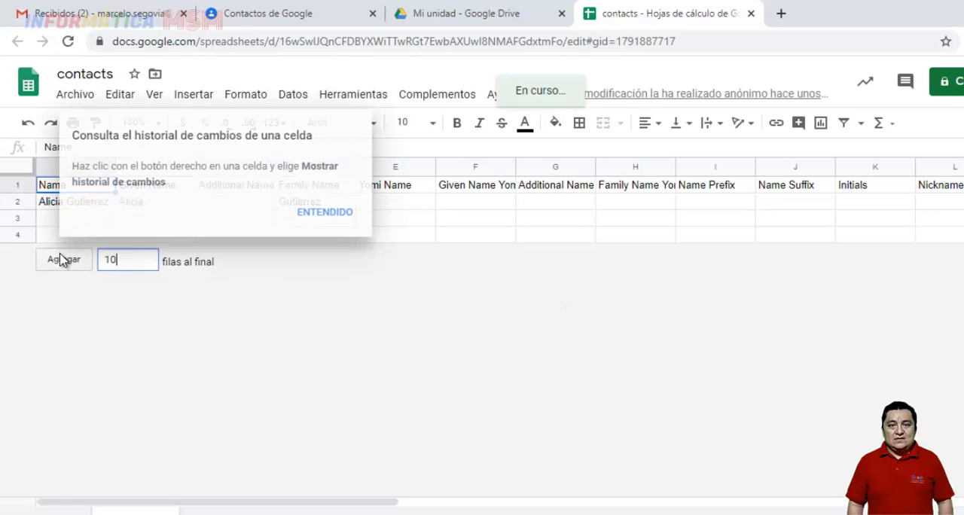
pyautogui.click(63, 259)
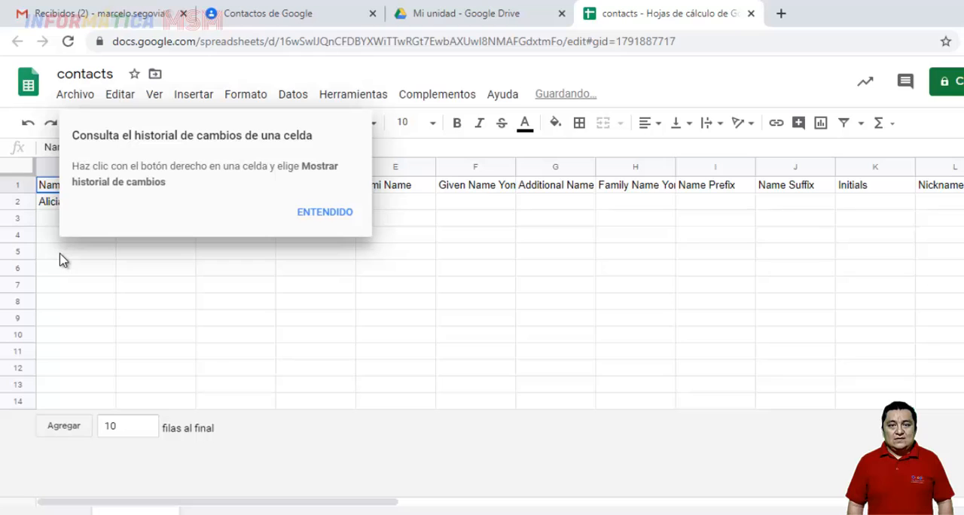
pyautogui.click(316, 216)
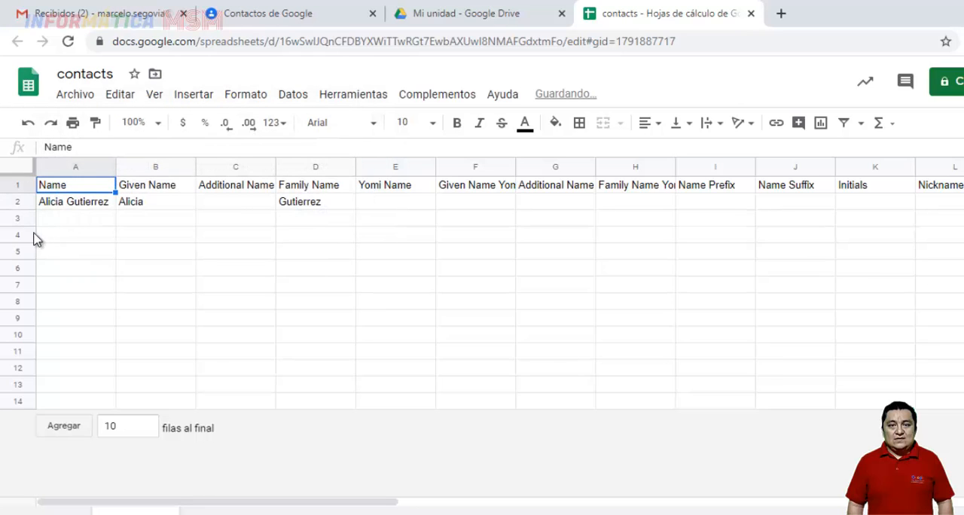
# Examine the sheet's name columns, the E-mail 1 - Value column and the empty rows below the existing contact
pyautogui.click(170, 189)
pyautogui.click(218, 189)
pyautogui.click(306, 189)
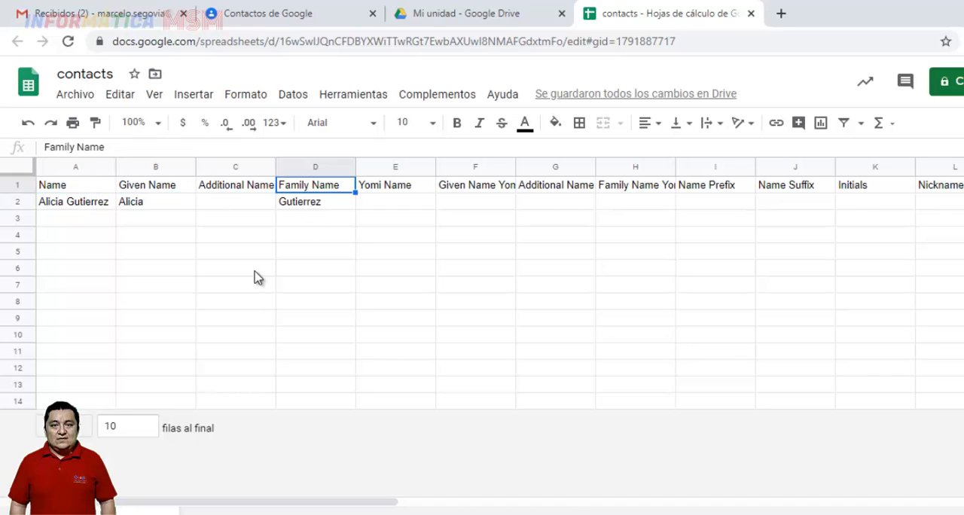
pyautogui.click(81, 208)
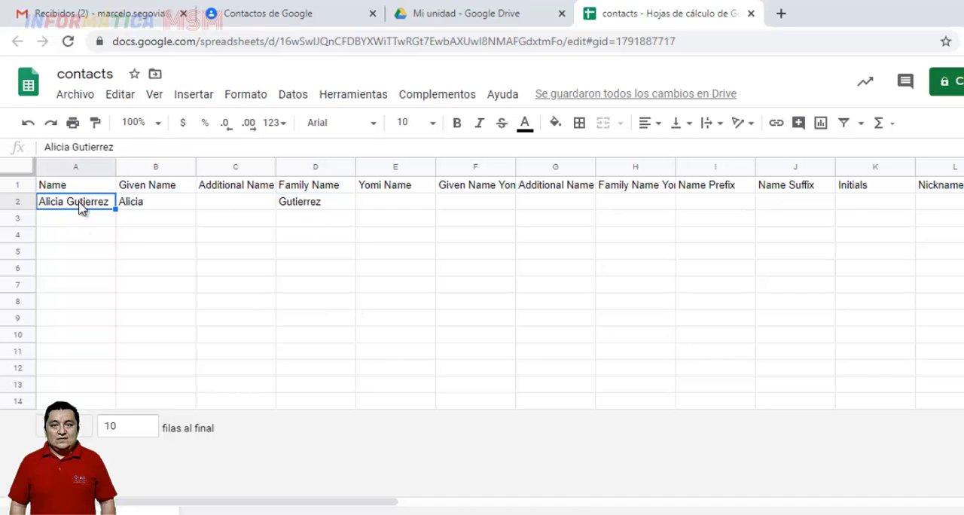
pyautogui.click(159, 205)
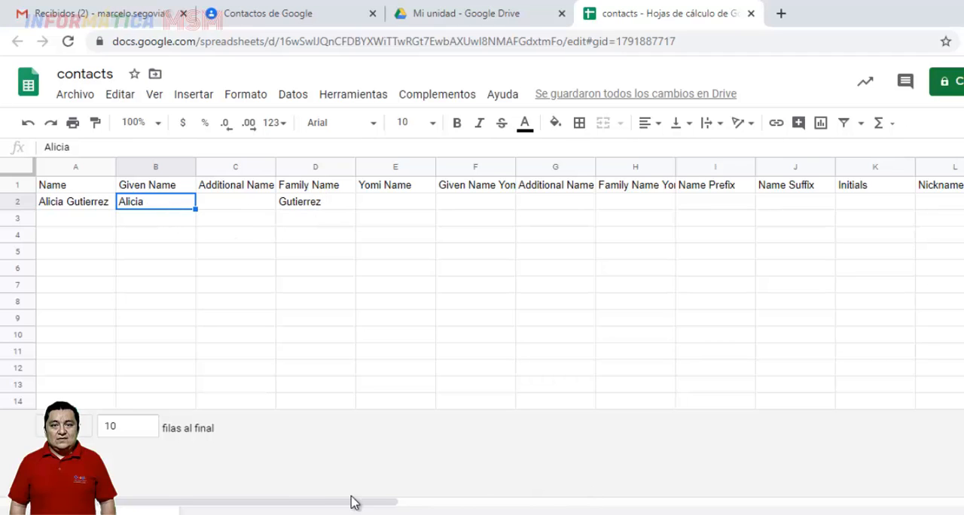
pyautogui.moveTo(345, 503); pyautogui.dragTo(960, 506)
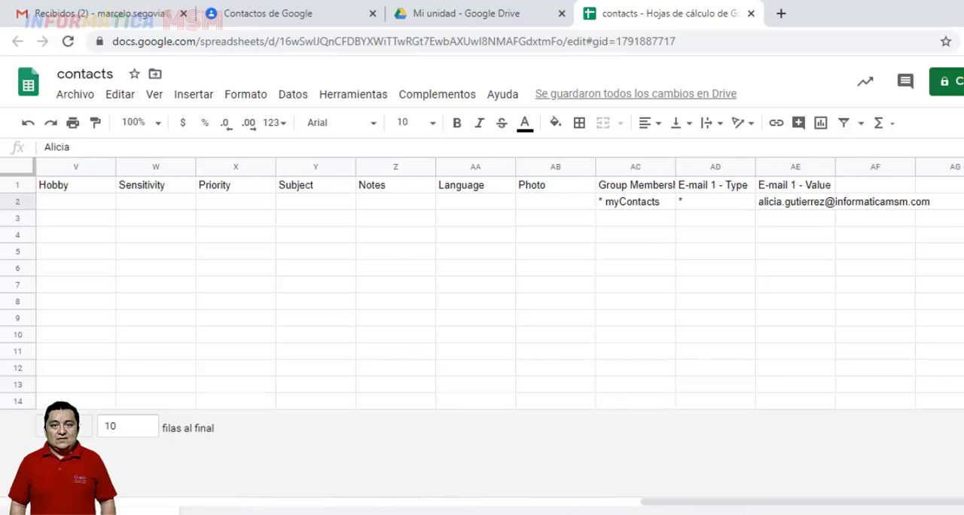
pyautogui.click(794, 205)
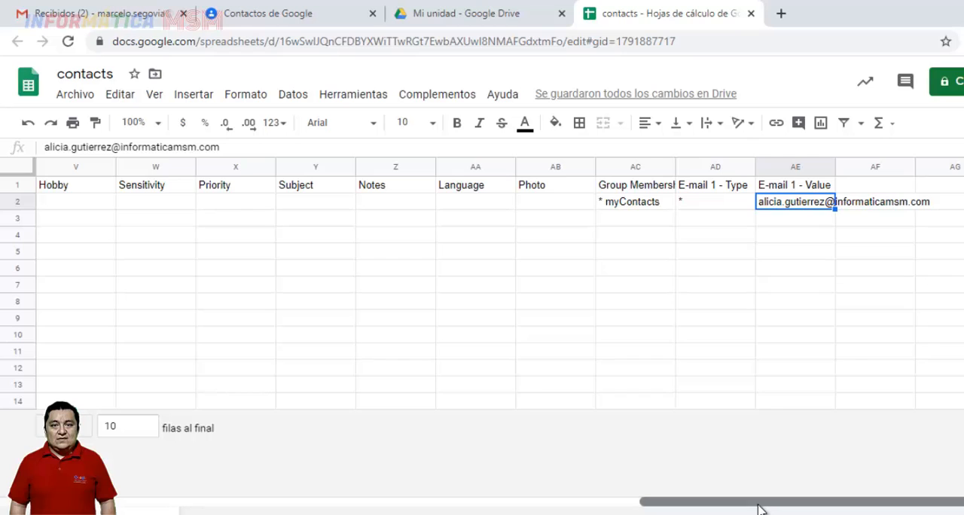
pyautogui.moveTo(758, 506); pyautogui.dragTo(150, 506)
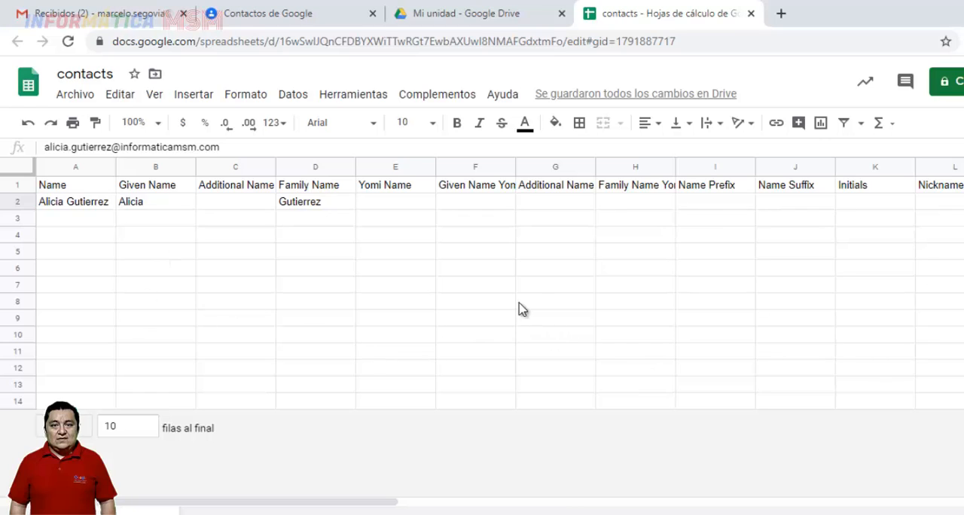
pyautogui.click(80, 220)
pyautogui.click(81, 236)
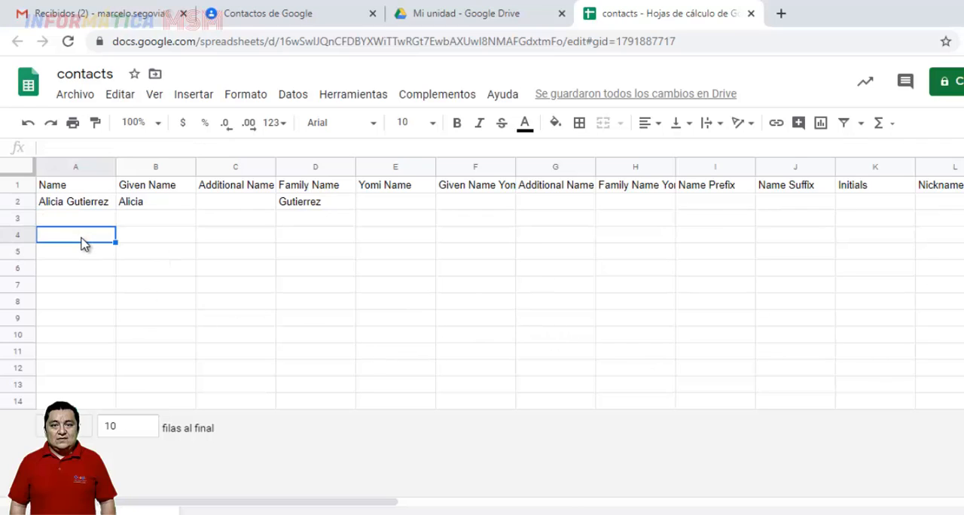
pyautogui.click(82, 253)
pyautogui.click(80, 269)
pyautogui.click(75, 286)
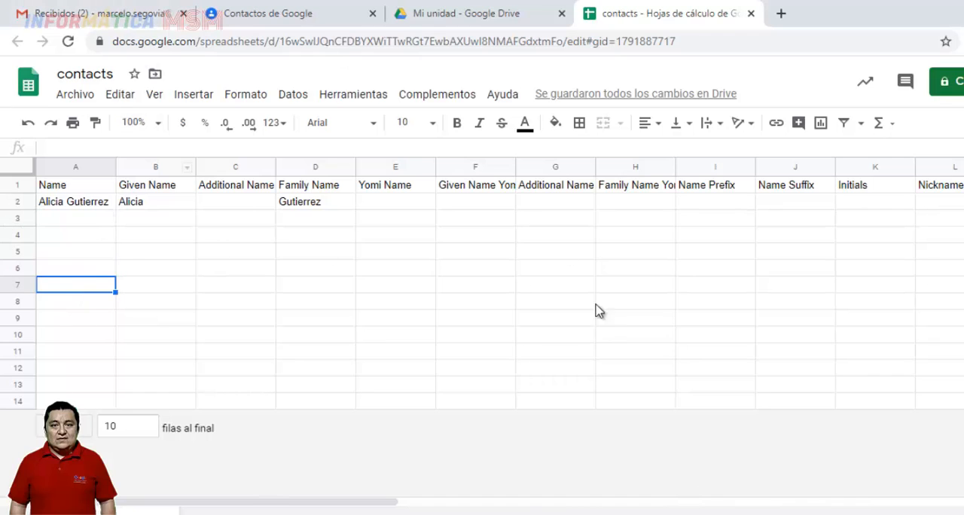
# Close the contacts spreadsheet, return to Mi unidad and download contacts.csv
pyautogui.click(752, 14)
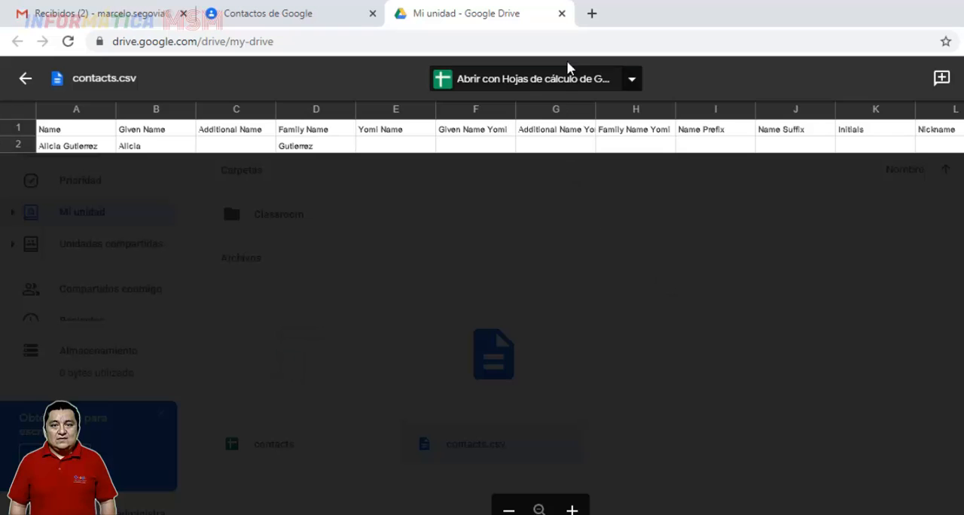
pyautogui.click(26, 77)
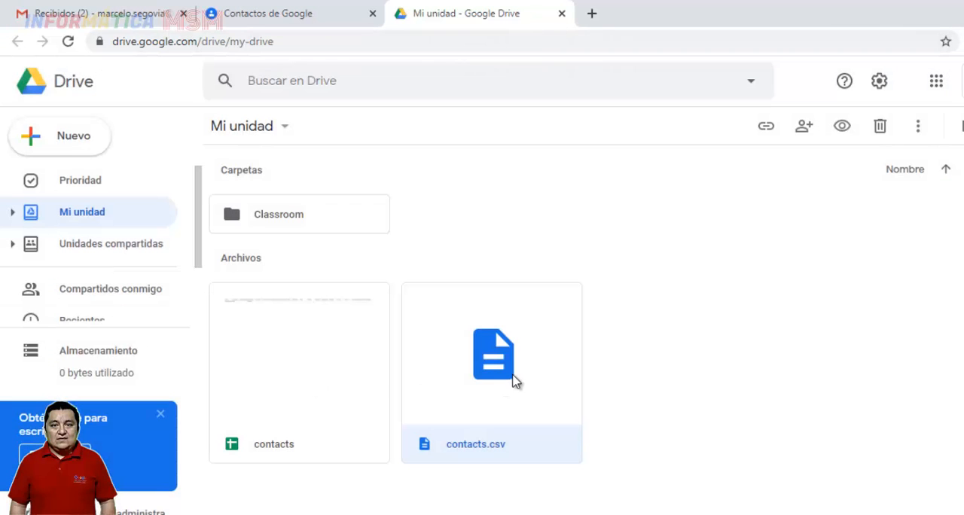
pyautogui.rightClick(499, 368)
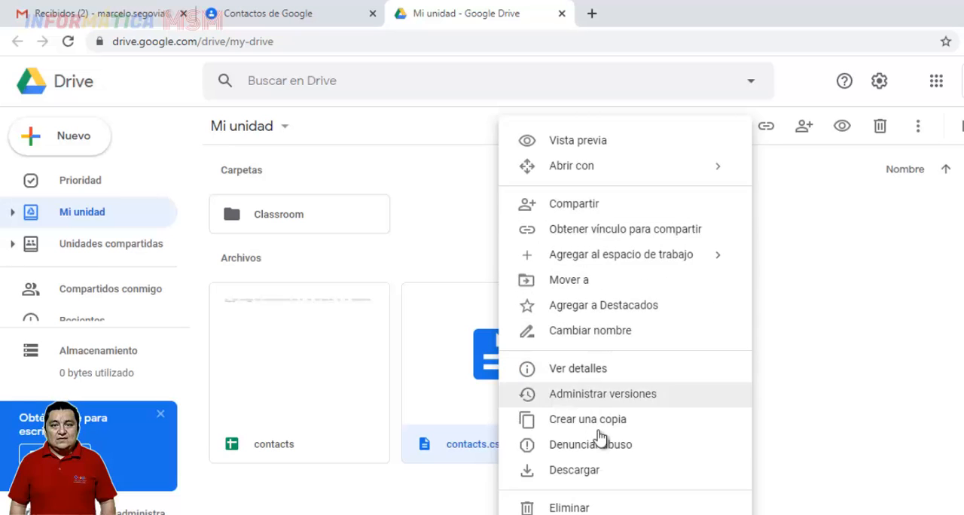
pyautogui.click(593, 470)
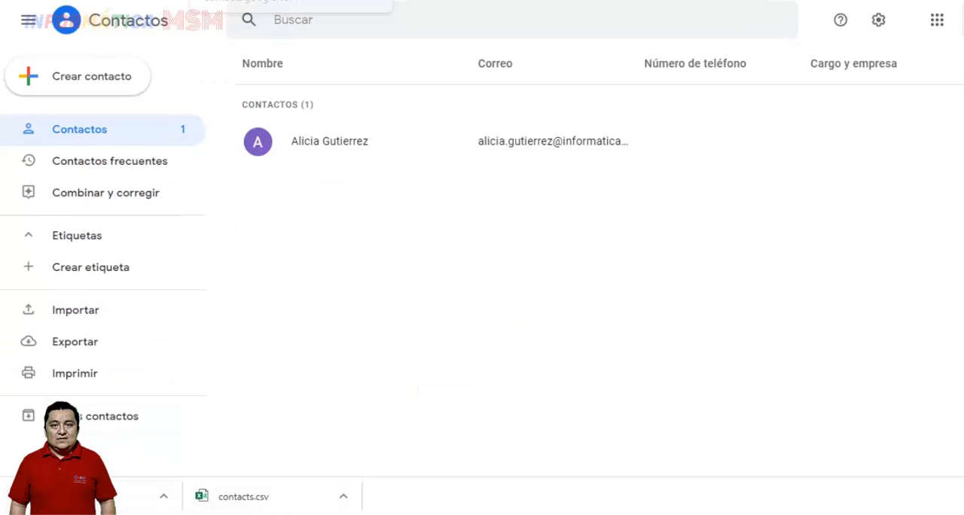
# In Google Contacts, choose contacts (1).csv as the file to import and cancel the import
pyautogui.click(83, 310)
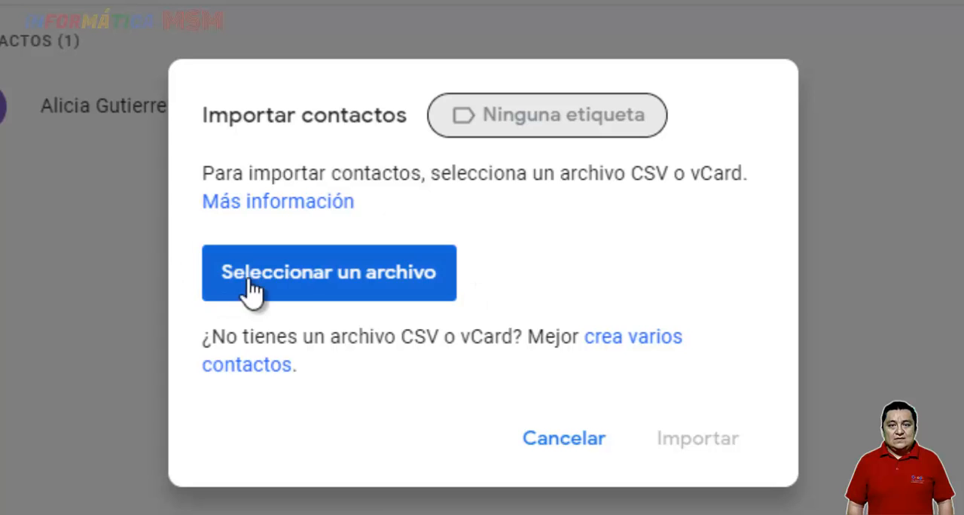
pyautogui.click(310, 272)
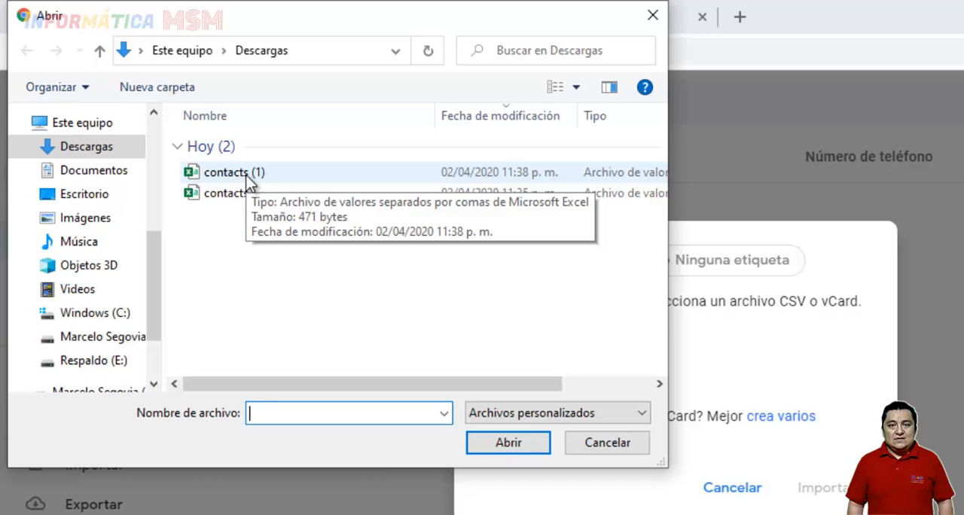
pyautogui.click(246, 176)
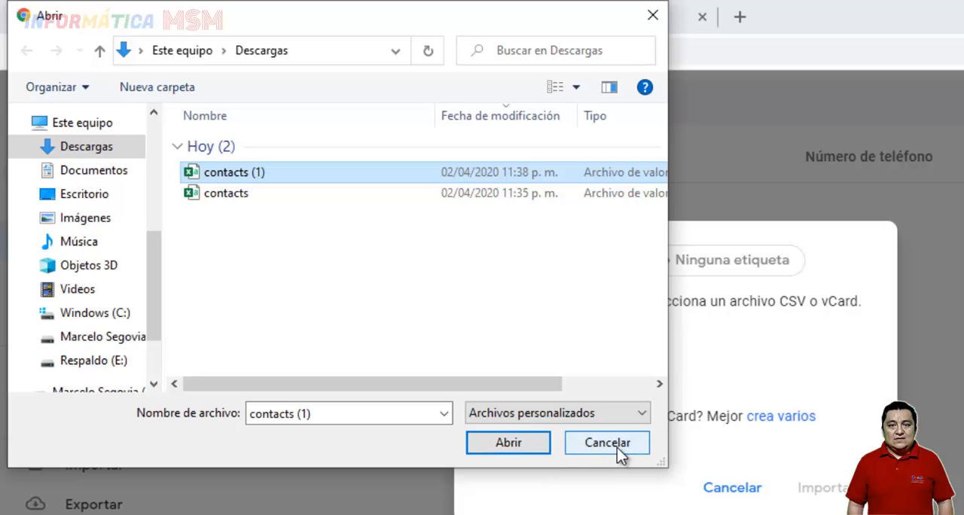
pyautogui.click(519, 447)
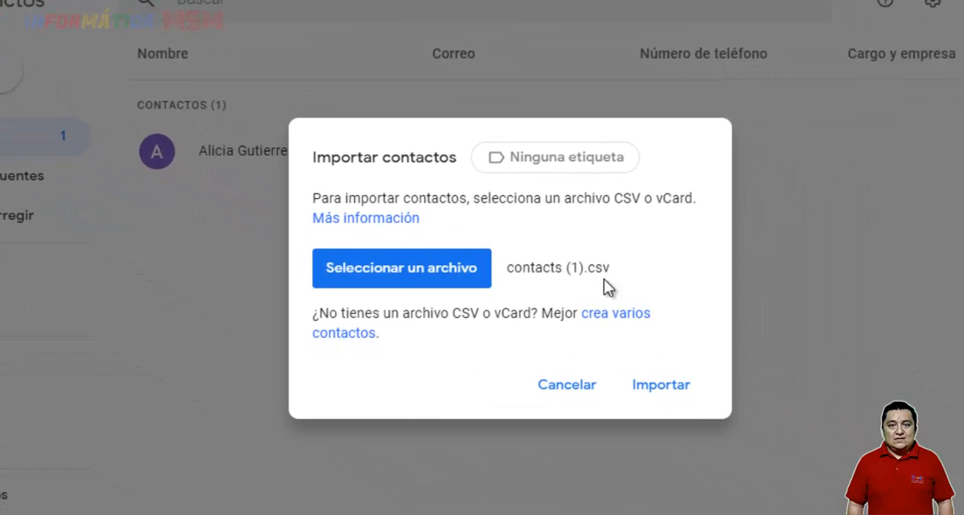
pyautogui.click(579, 393)
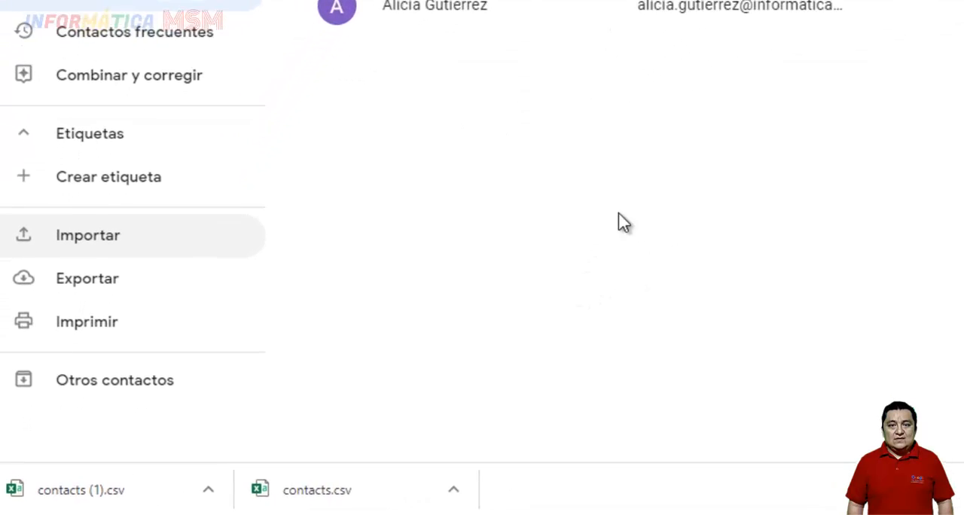
# Open the downloaded contacts.csv in Excel and maximize its window
pyautogui.click(386, 495)
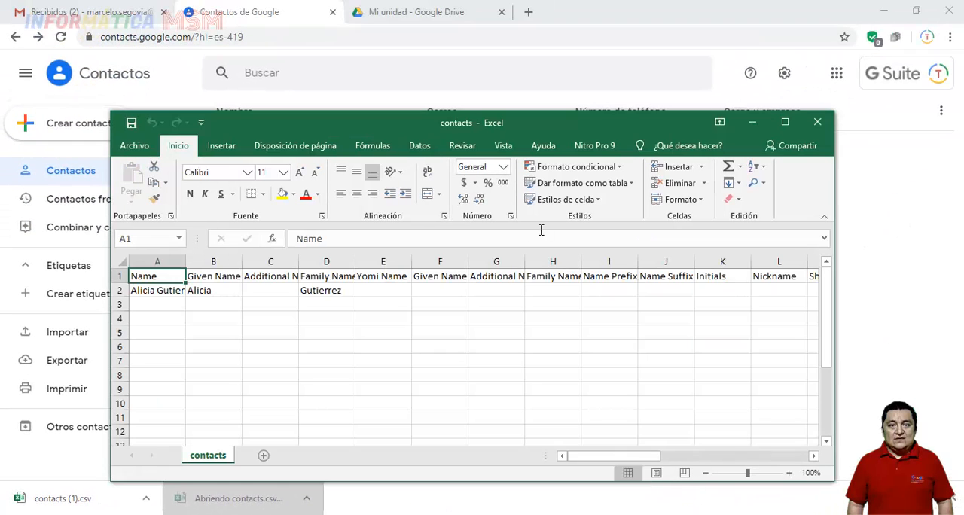
pyautogui.click(785, 122)
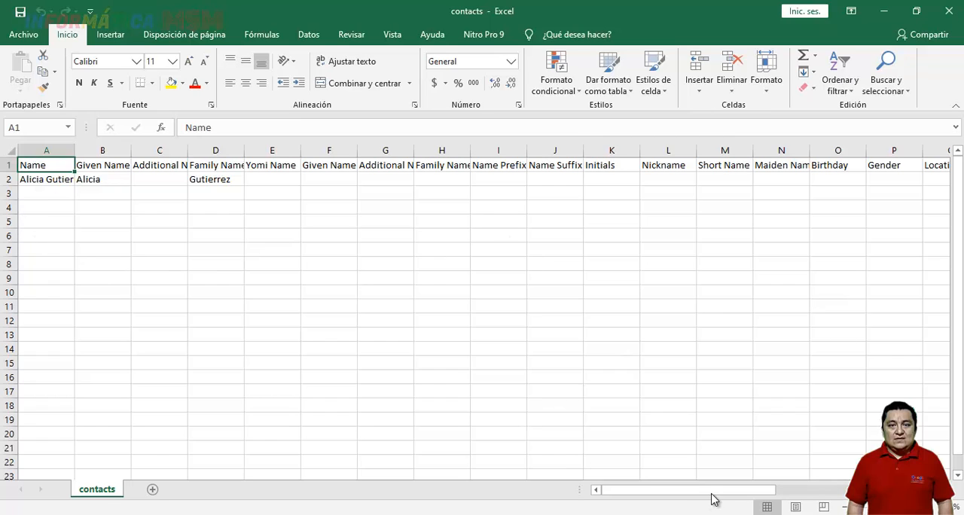
pyautogui.moveTo(734, 490); pyautogui.dragTo(658, 491)
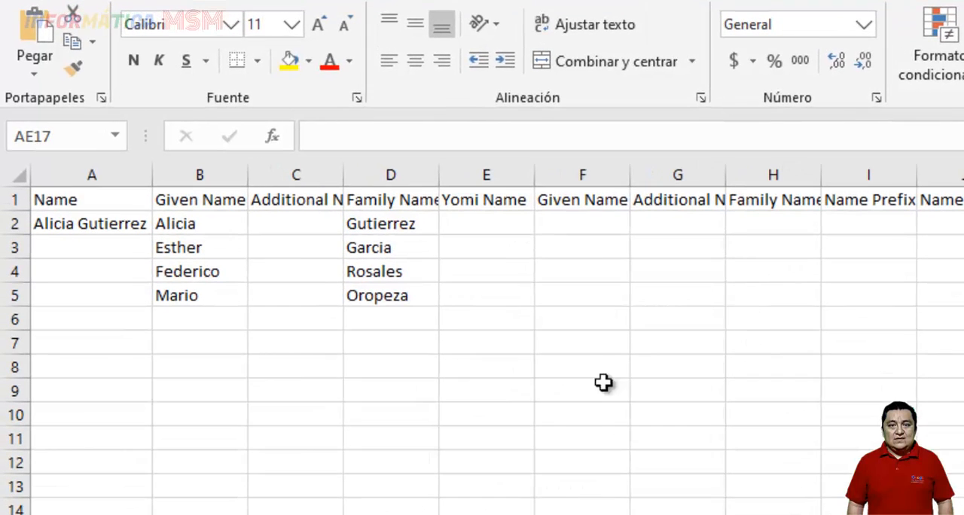
# Review the contact entries in the Given Name, Family Name and Name columns of the worksheet
pyautogui.hscroll(5, 482, 339)
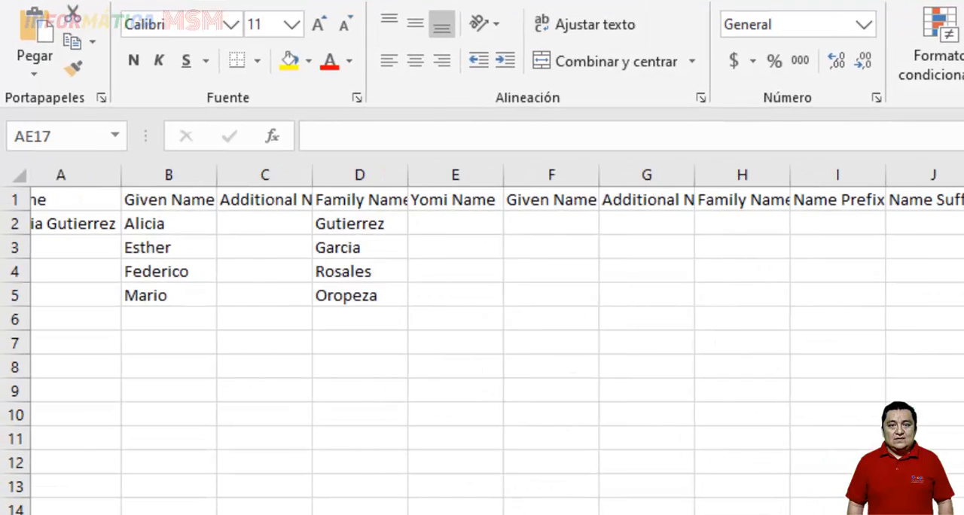
pyautogui.hscroll(-1, 482, 339)
pyautogui.hscroll(-5, 482, 339)
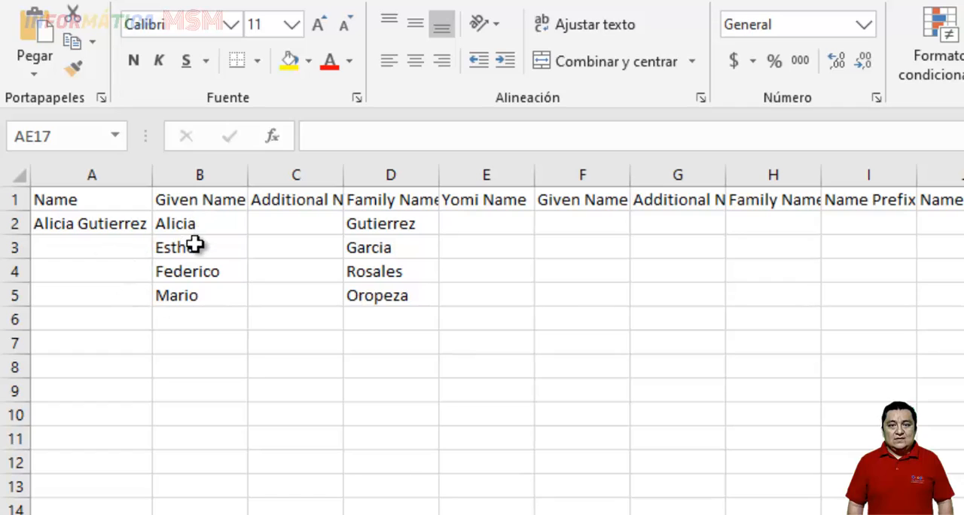
pyautogui.moveTo(200, 223); pyautogui.dragTo(226, 277)
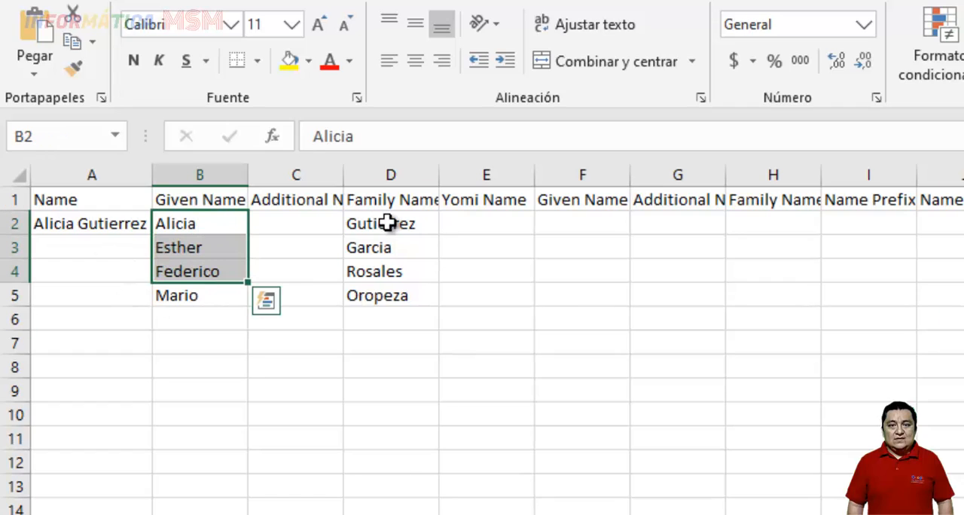
pyautogui.moveTo(387, 222); pyautogui.dragTo(391, 295)
pyautogui.click(102, 224)
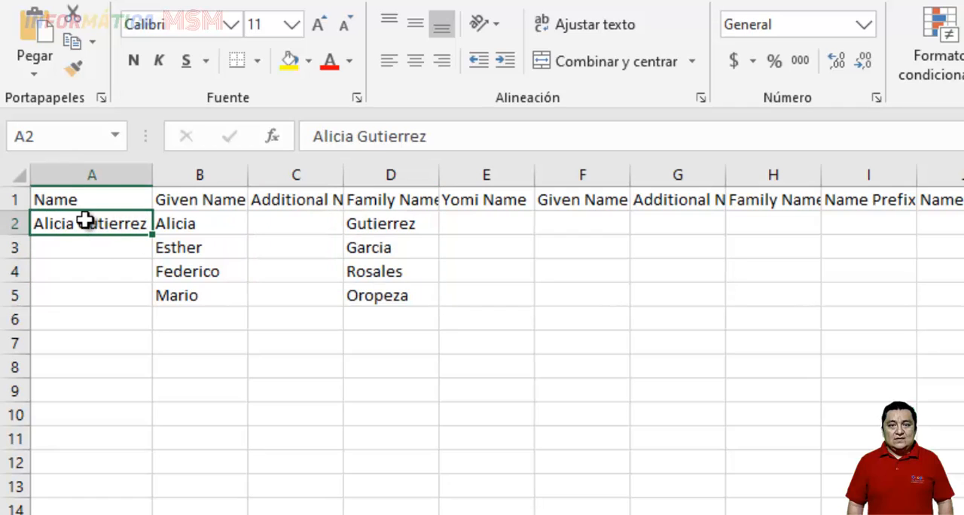
# Check the contact rows across the Name, Given Name and Family Name columns, and fit the E-mail 1 - Value column to its contents
pyautogui.moveTo(101, 254); pyautogui.dragTo(104, 305)
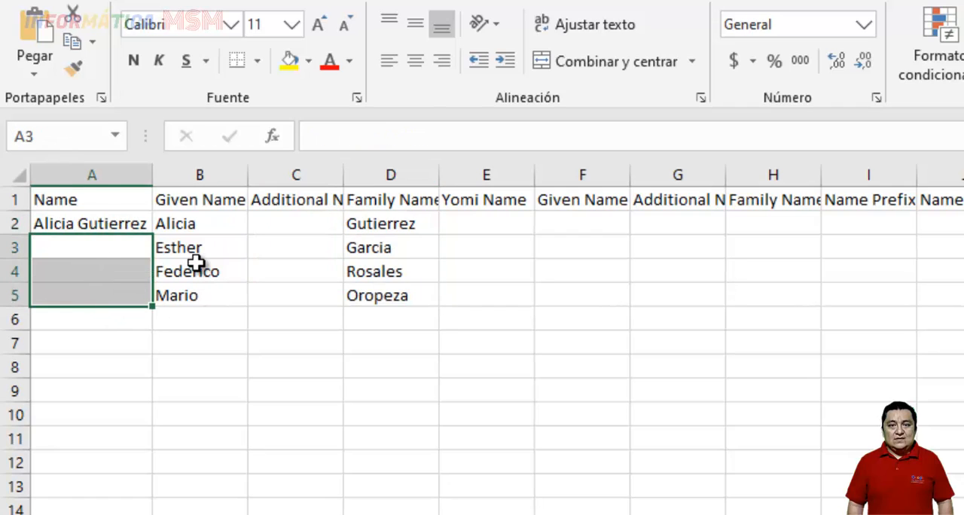
pyautogui.moveTo(194, 256); pyautogui.dragTo(256, 299)
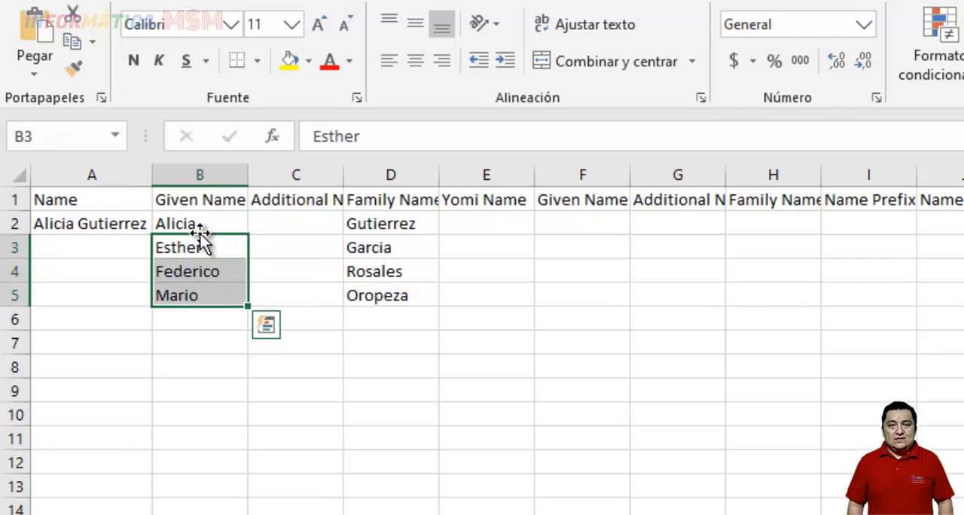
pyautogui.moveTo(198, 223); pyautogui.dragTo(200, 295)
pyautogui.moveTo(364, 251); pyautogui.dragTo(379, 294)
pyautogui.hscroll(8, 497, 339)
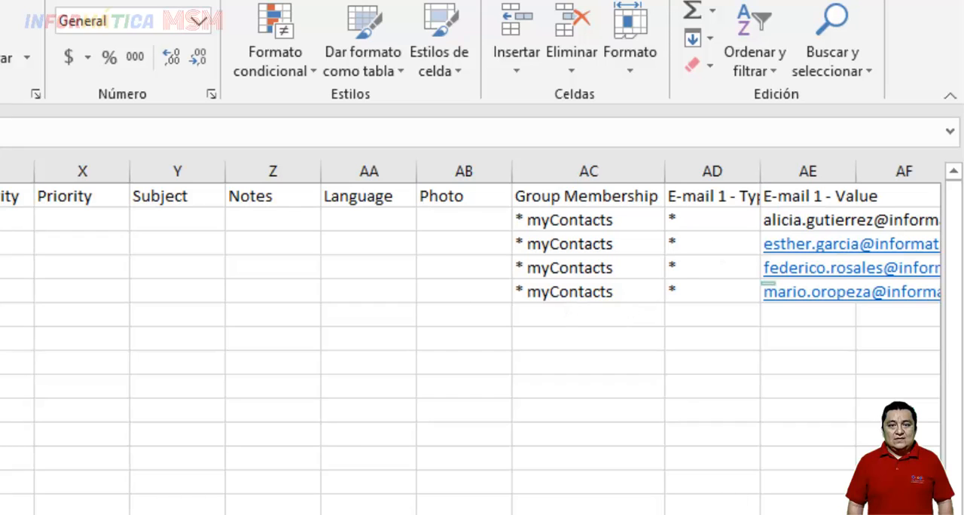
pyautogui.doubleClick(856, 171)
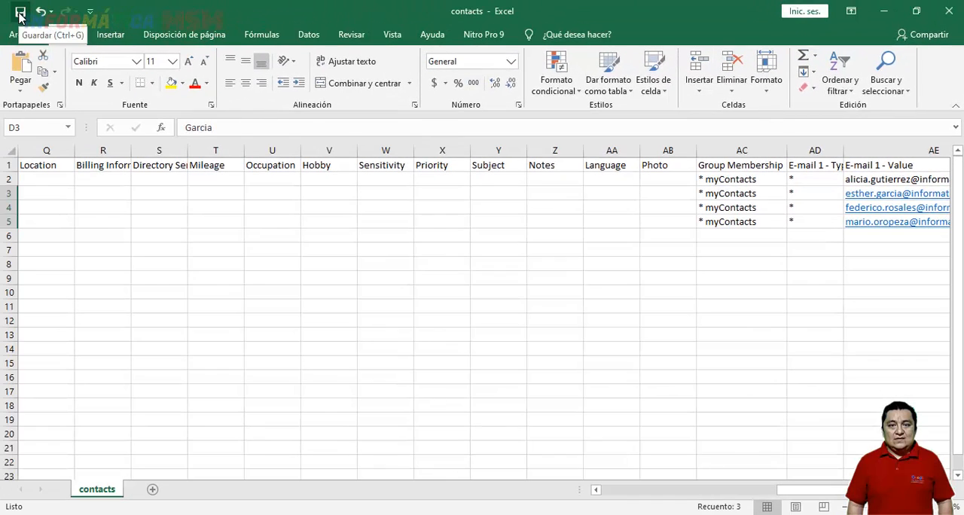
# Save the contacts workbook, keeping the CSV format, and close it
pyautogui.click(21, 13)
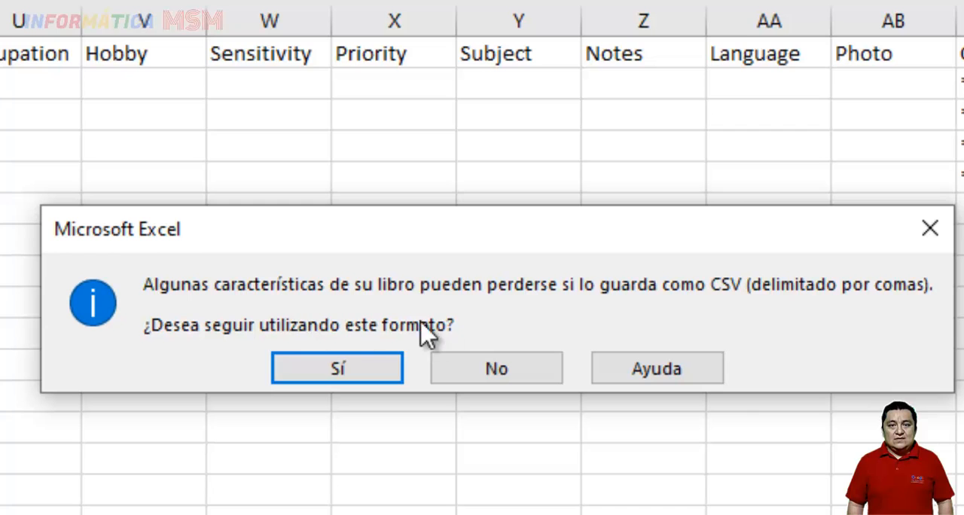
pyautogui.click(332, 369)
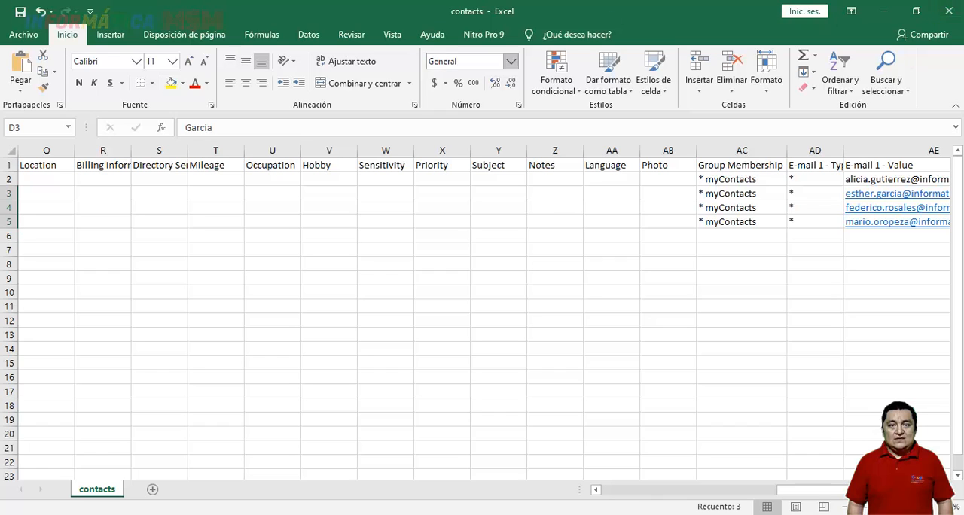
pyautogui.click(951, 10)
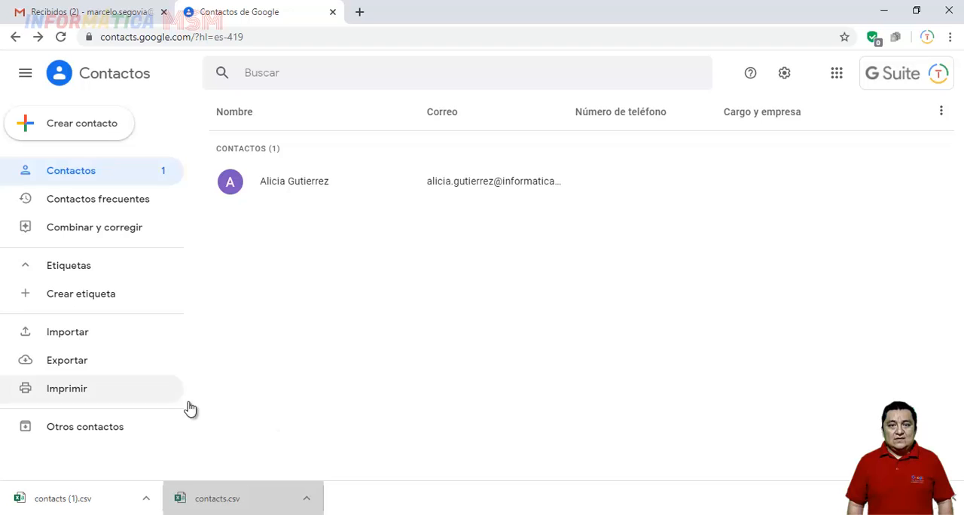
# In Google Contacts, dismiss the downloads bar and import the edited contacts.csv from the Descargas folder
pyautogui.click(952, 499)
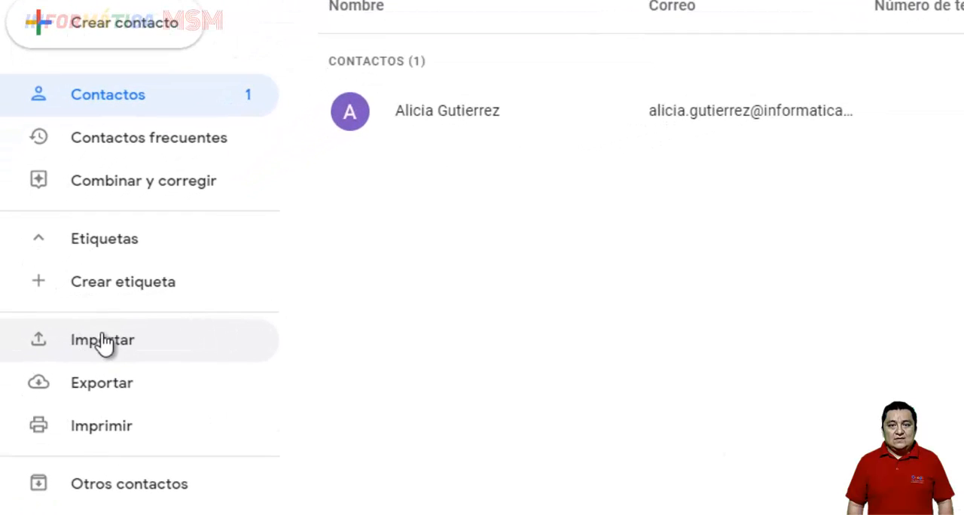
pyautogui.click(104, 346)
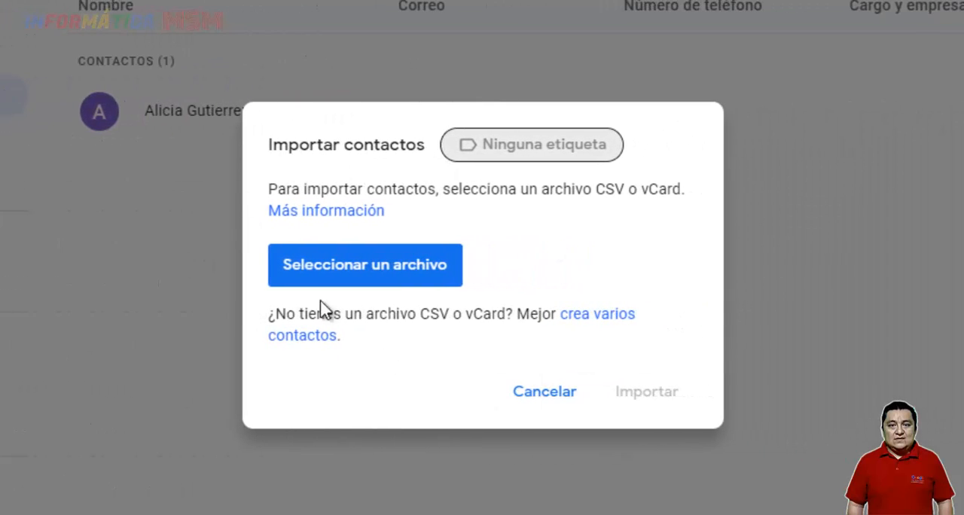
pyautogui.click(422, 269)
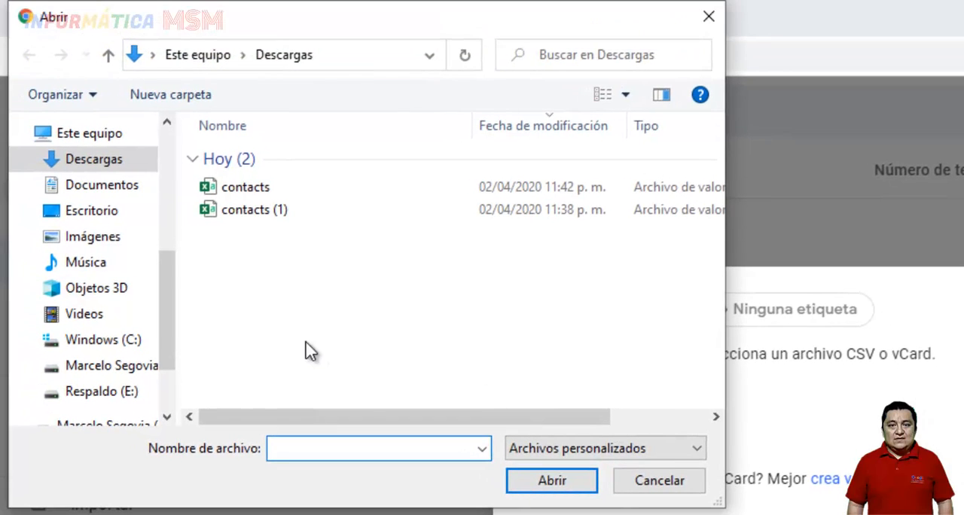
pyautogui.click(248, 191)
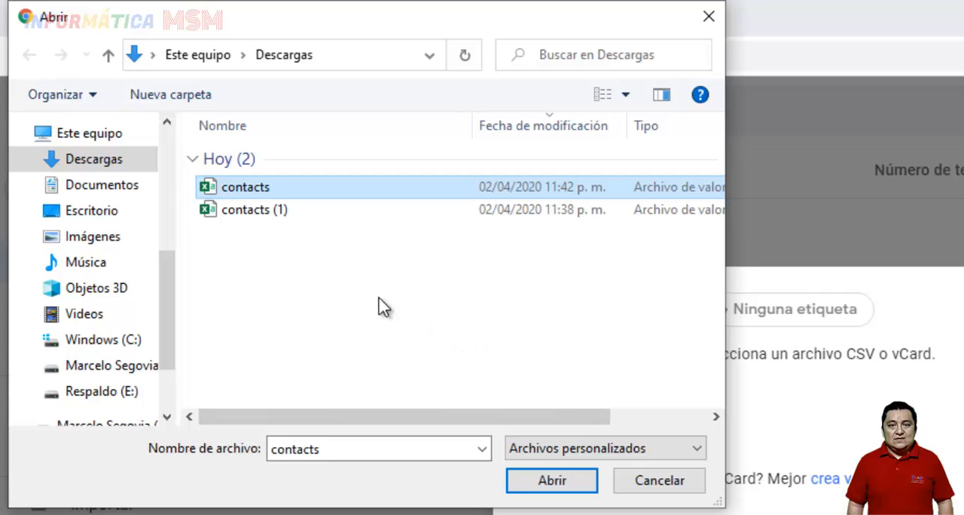
pyautogui.click(554, 482)
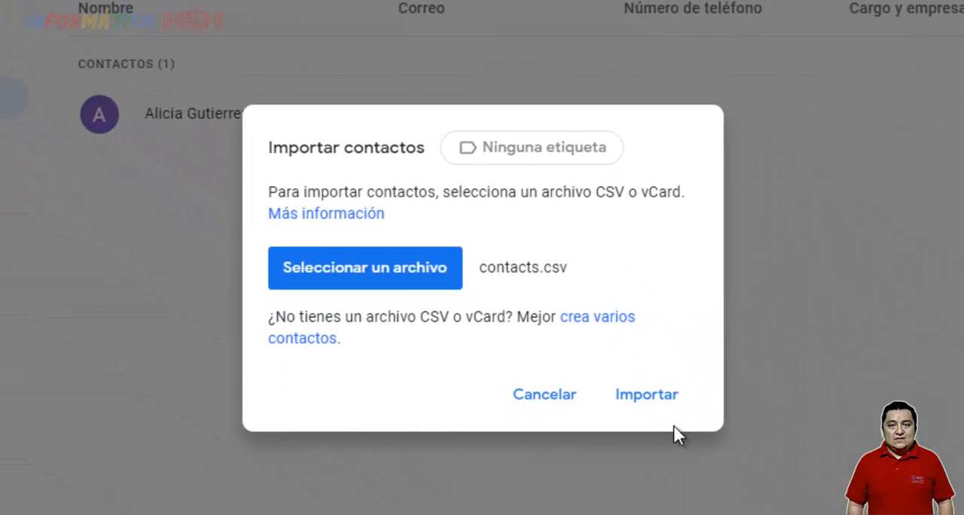
pyautogui.click(655, 400)
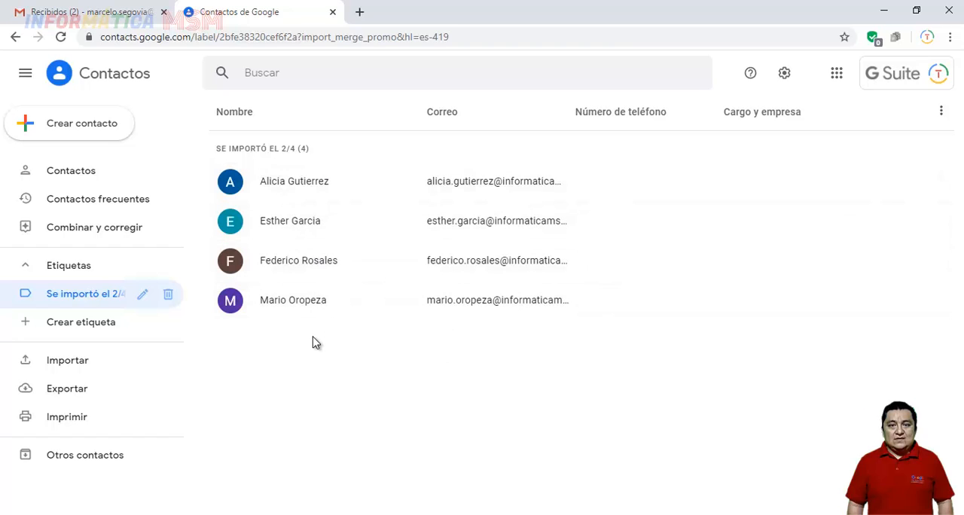
# Show all contacts and delete the "Se importó el 2/4" label while keeping all its contacts
pyautogui.click(81, 178)
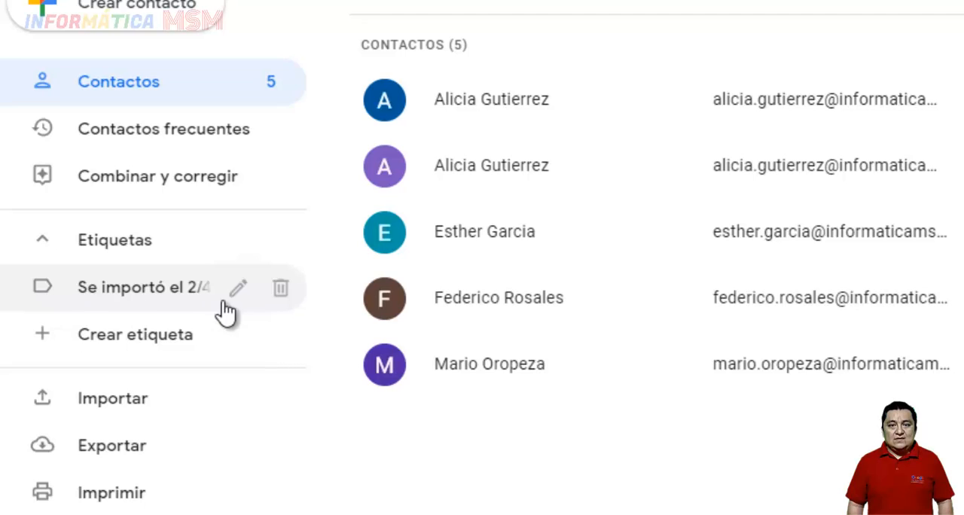
pyautogui.click(281, 292)
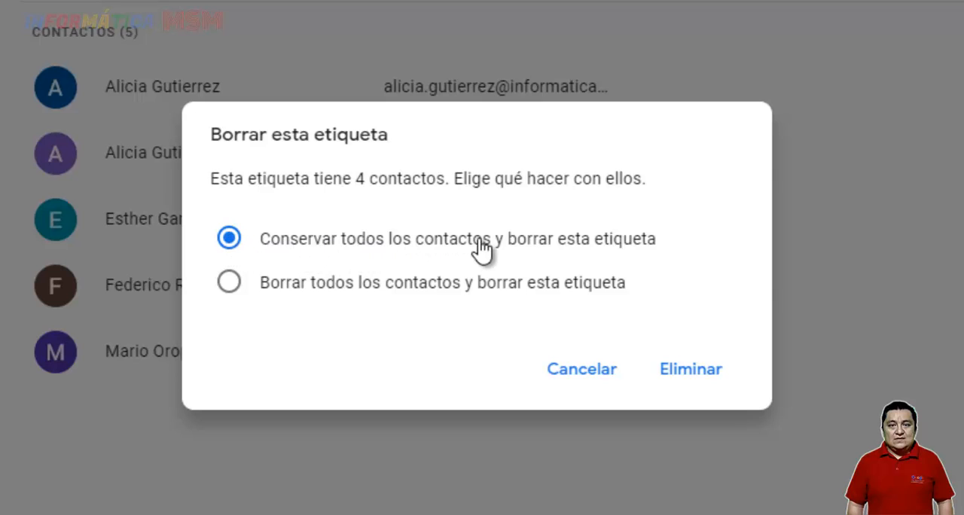
pyautogui.click(690, 370)
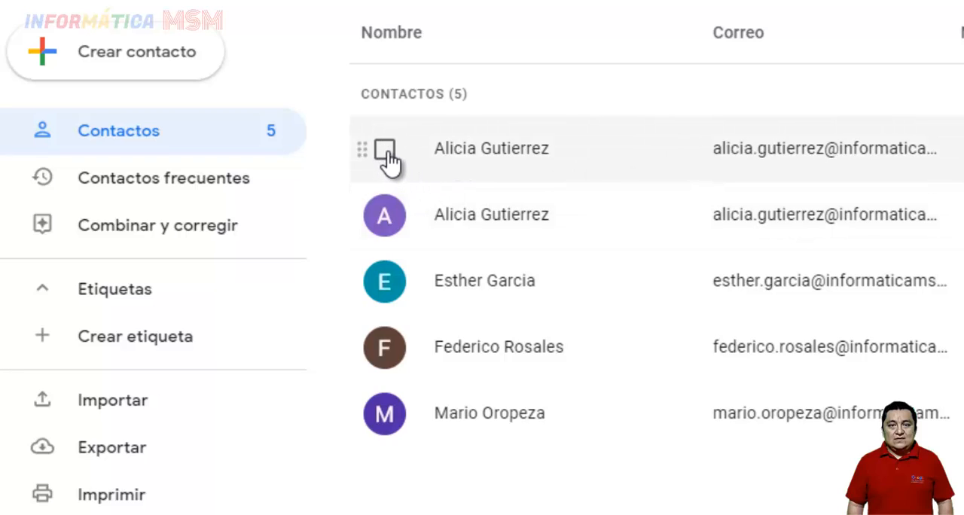
# Delete the first of the two duplicate contacts at the start of the contact list
pyautogui.click(385, 150)
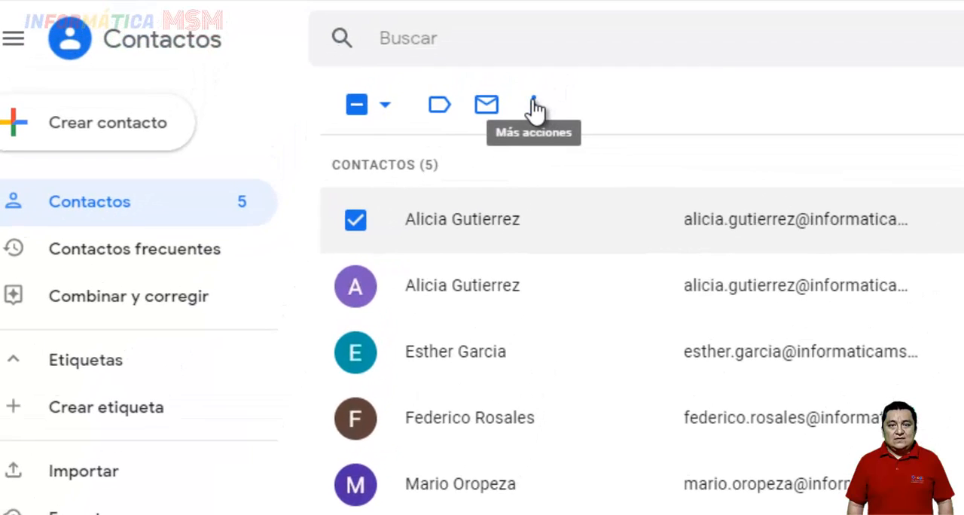
pyautogui.click(534, 105)
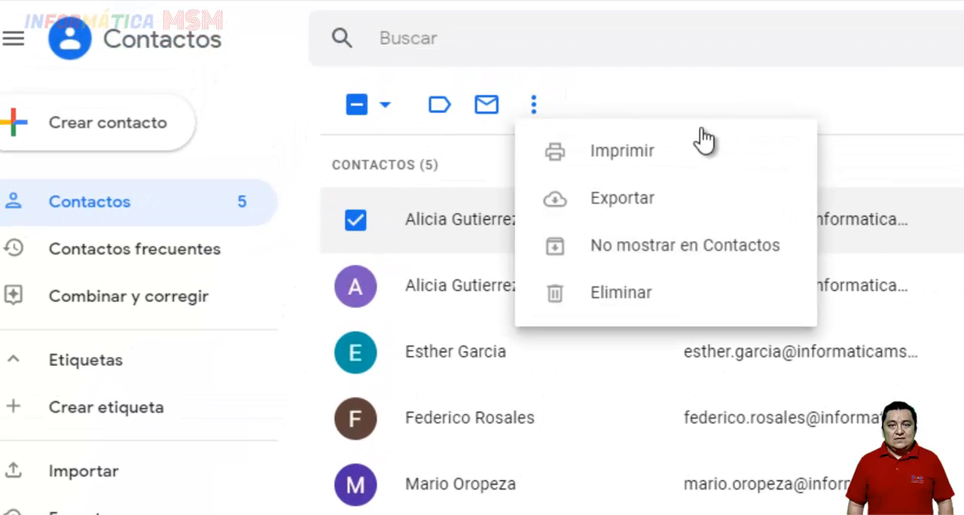
pyautogui.click(680, 304)
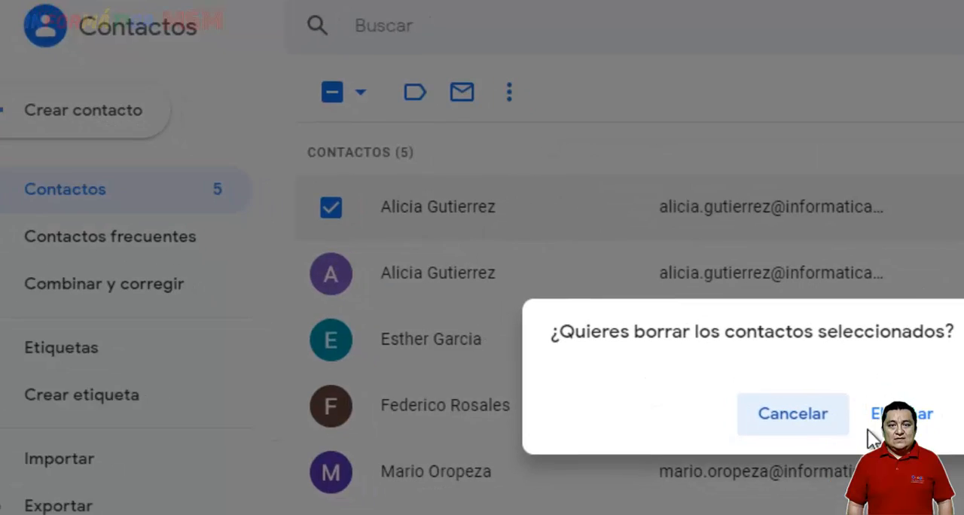
pyautogui.click(804, 359)
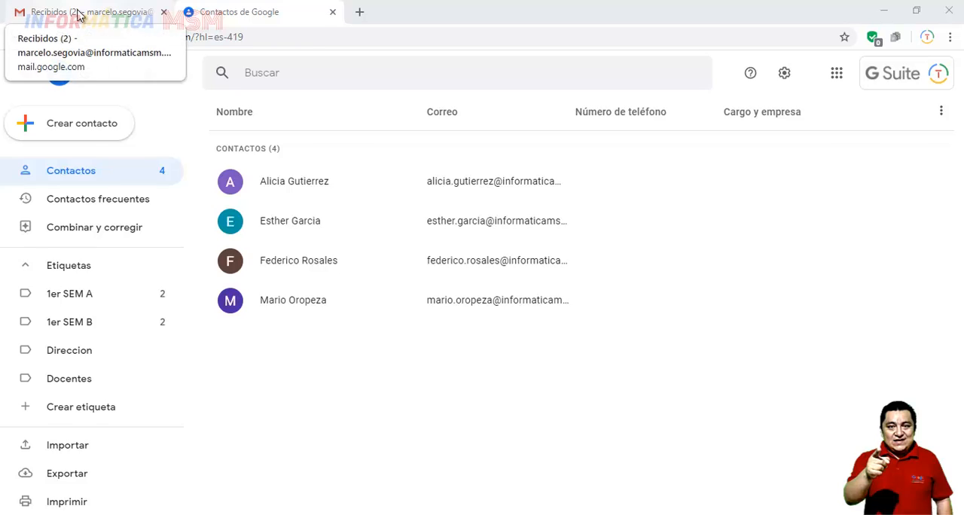
# Switch to Gmail, start a new message and look up two of the imported contacts by first name as recipients
pyautogui.click(79, 14)
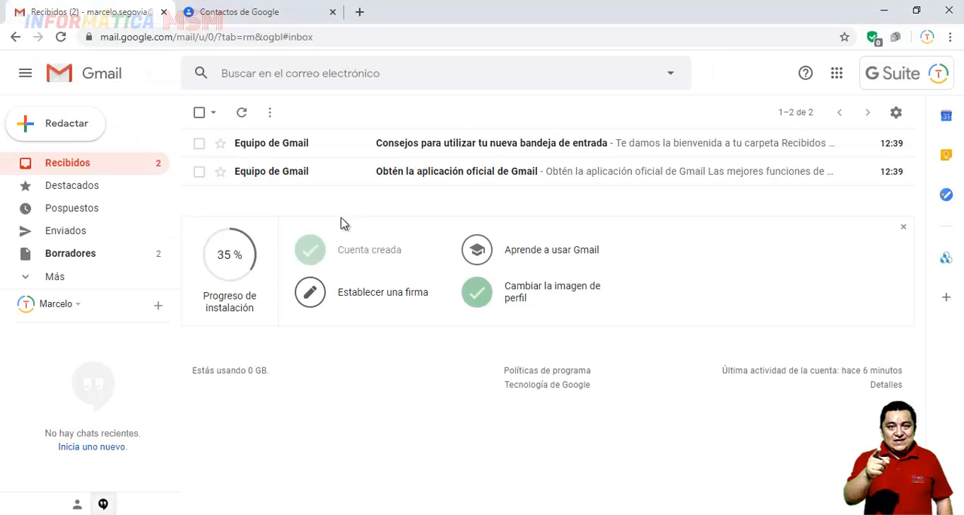
pyautogui.click(62, 126)
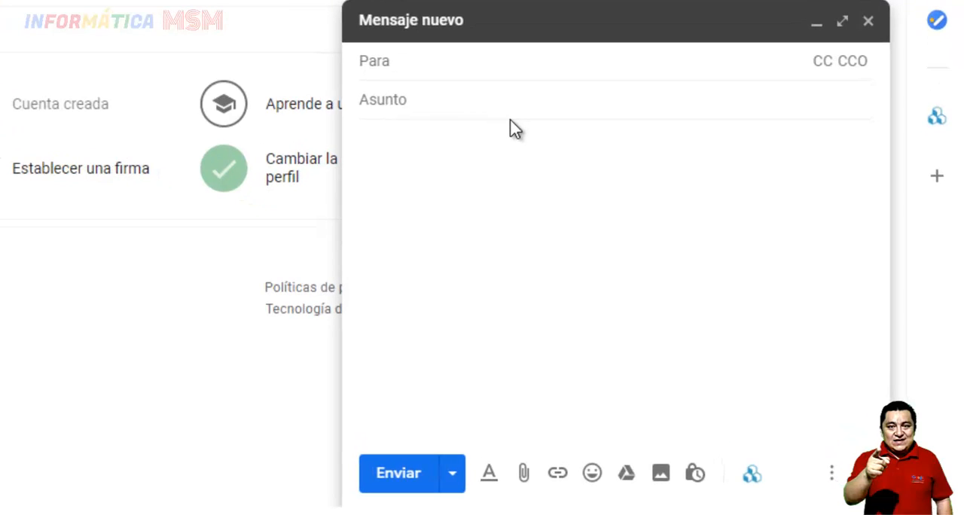
pyautogui.write('mario')
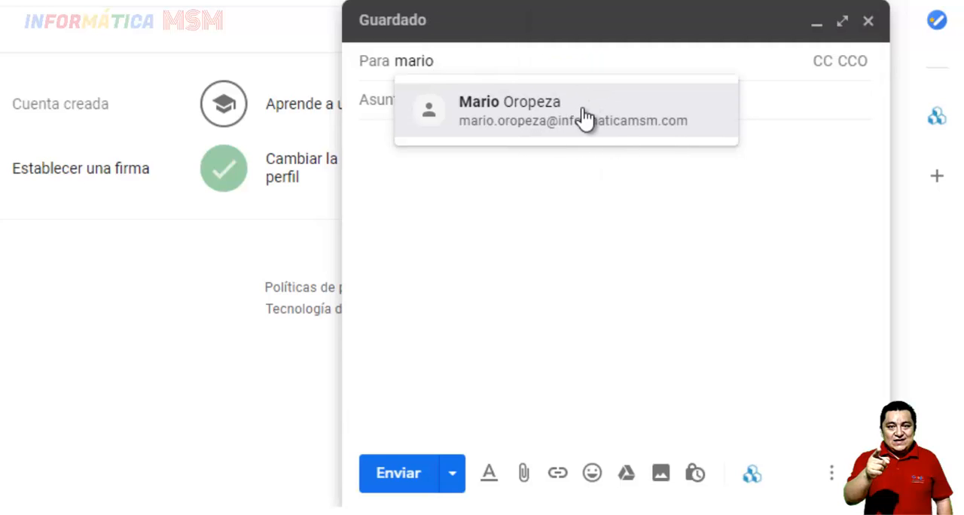
pyautogui.doubleClick(405, 60)
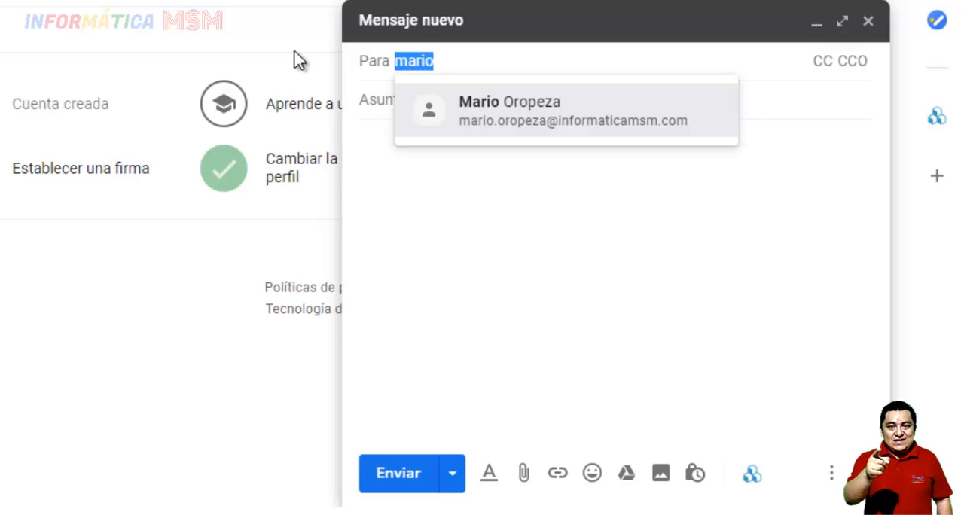
pyautogui.press('BackSpace')
pyautogui.write('esth')
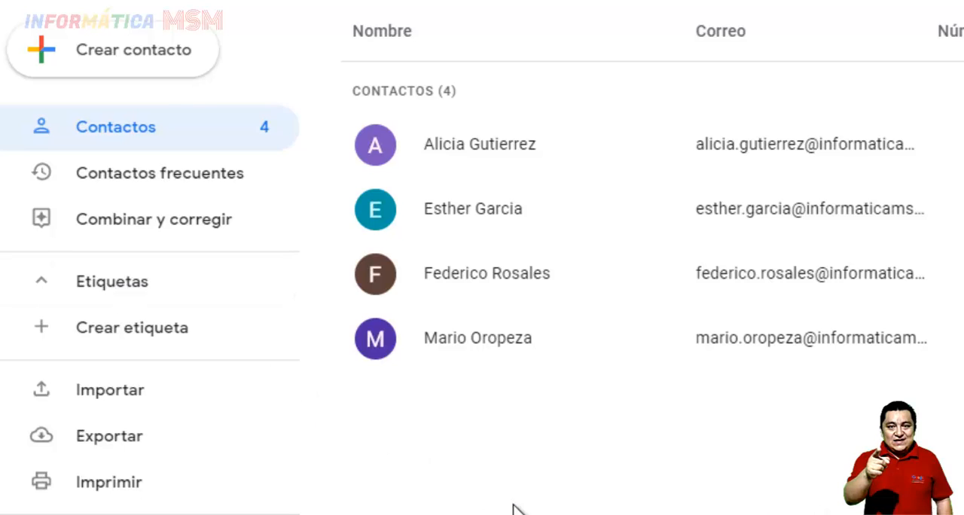
# In Google Contacts, create two labels named 1er SEM A and 1er SEM B
pyautogui.click(139, 337)
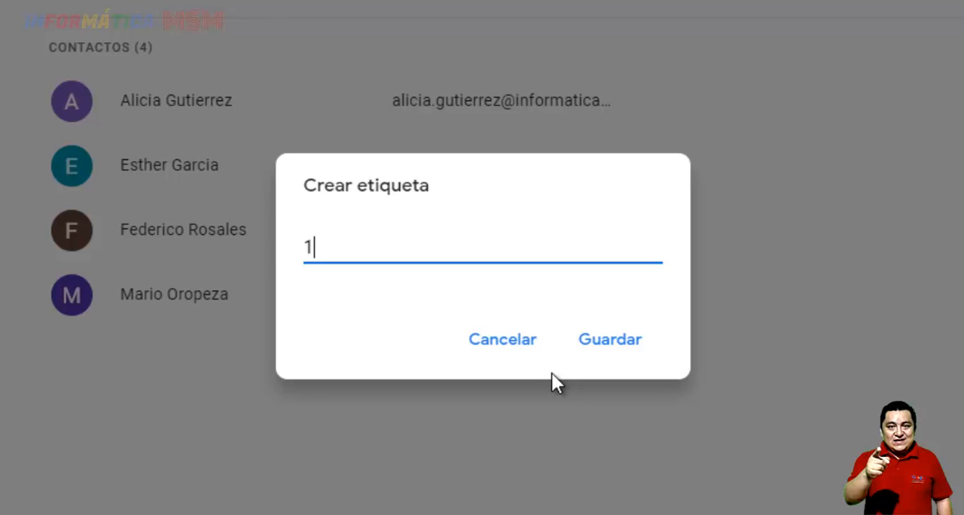
pyautogui.write('1er SEM A')
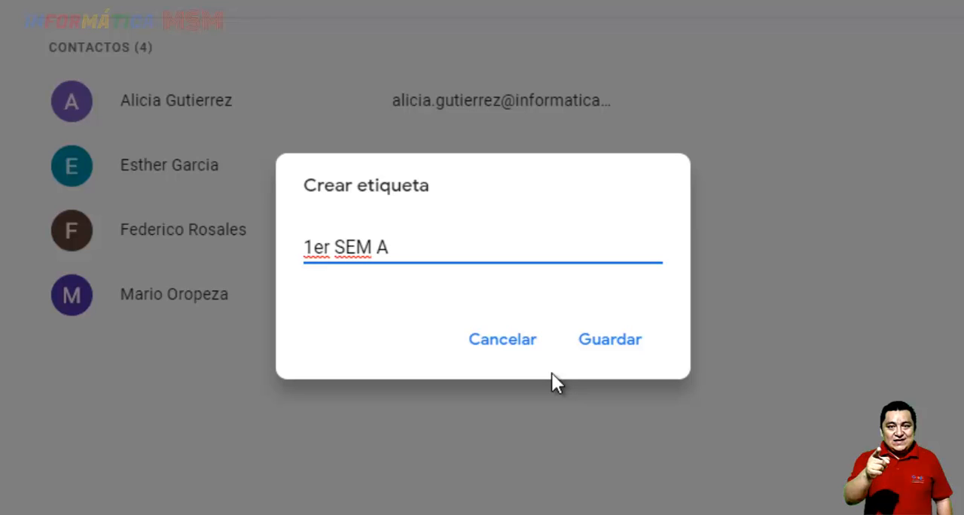
pyautogui.click(615, 348)
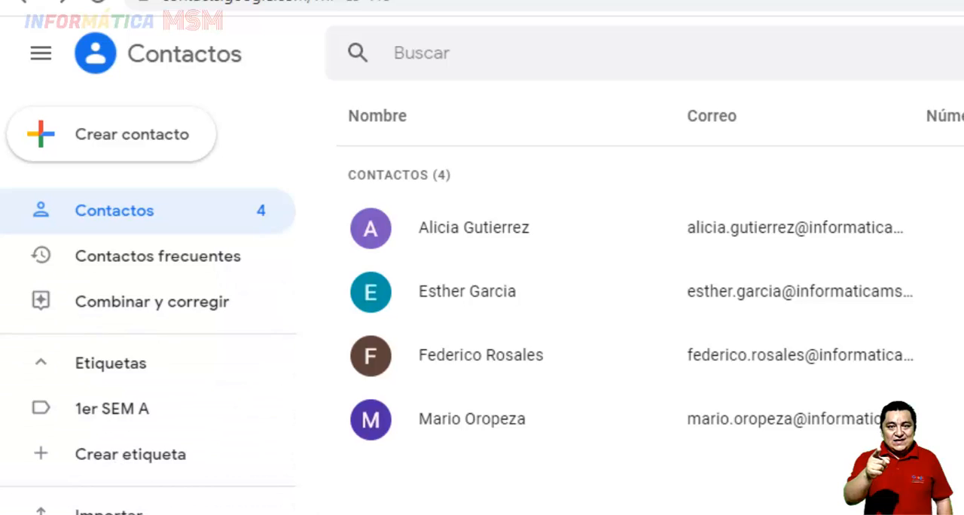
pyautogui.click(130, 459)
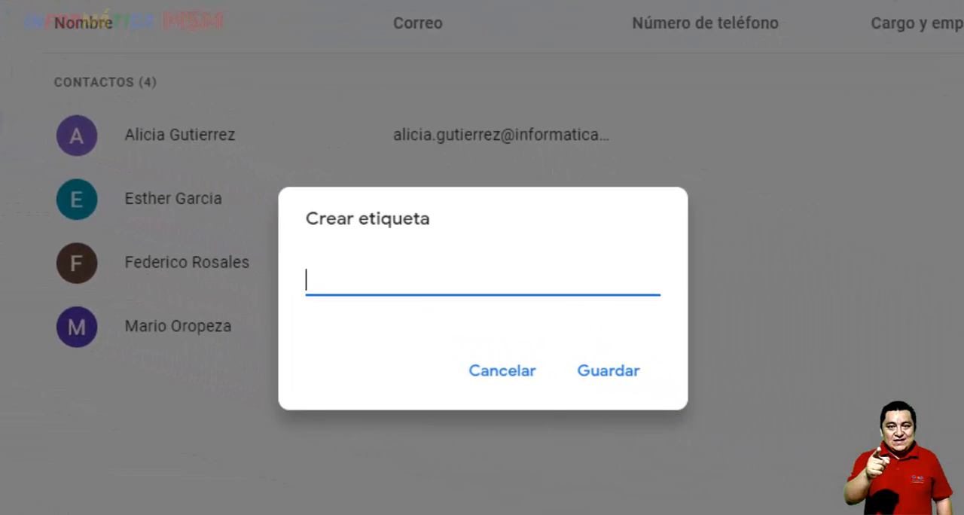
pyautogui.write('1er SEM B')
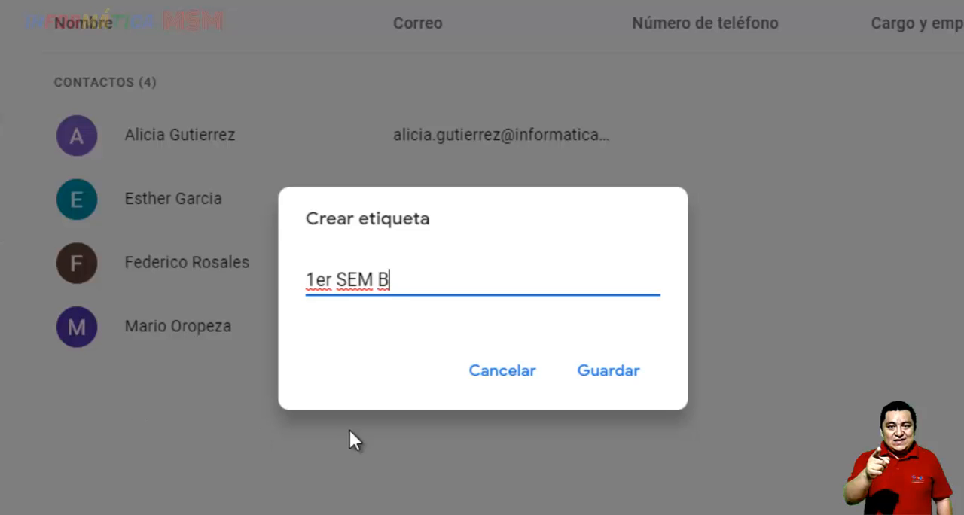
pyautogui.click(607, 374)
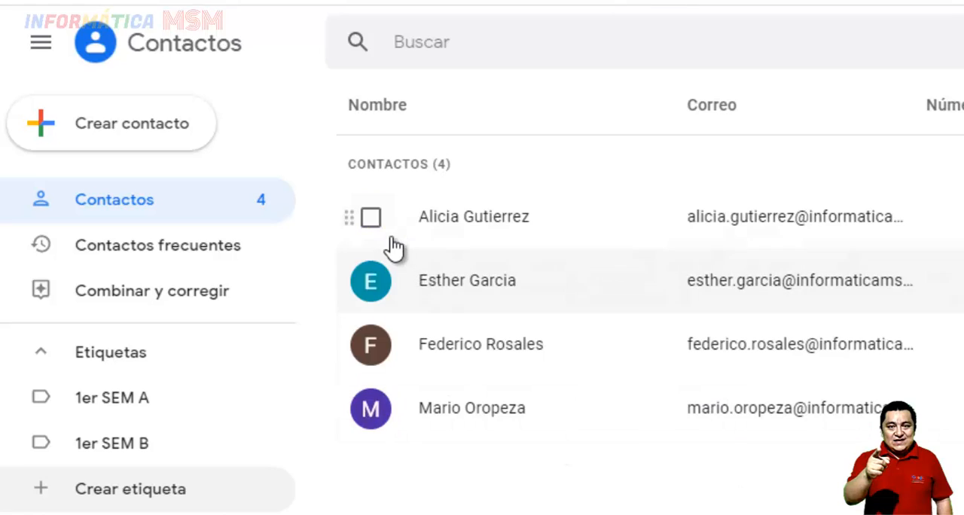
# Apply the 1er SEM A label to the first two contacts in the list
pyautogui.click(373, 221)
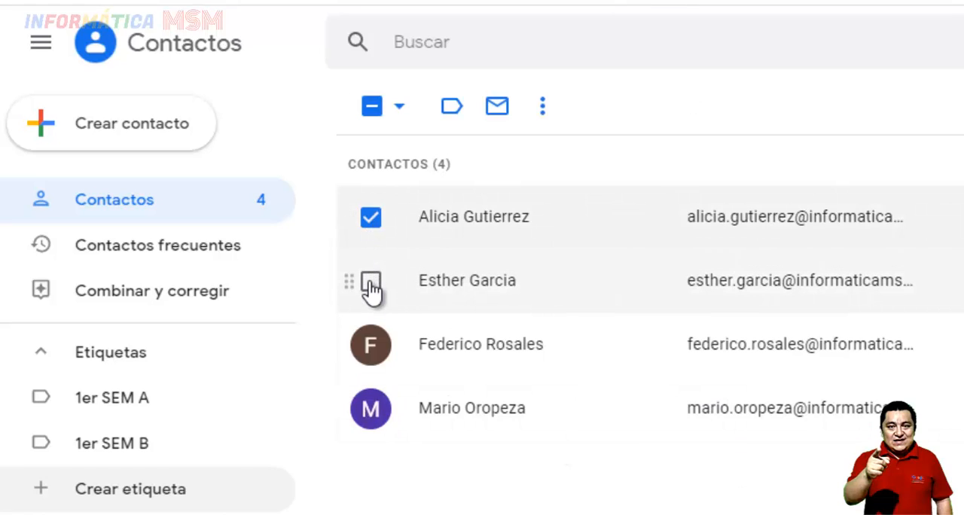
pyautogui.click(371, 285)
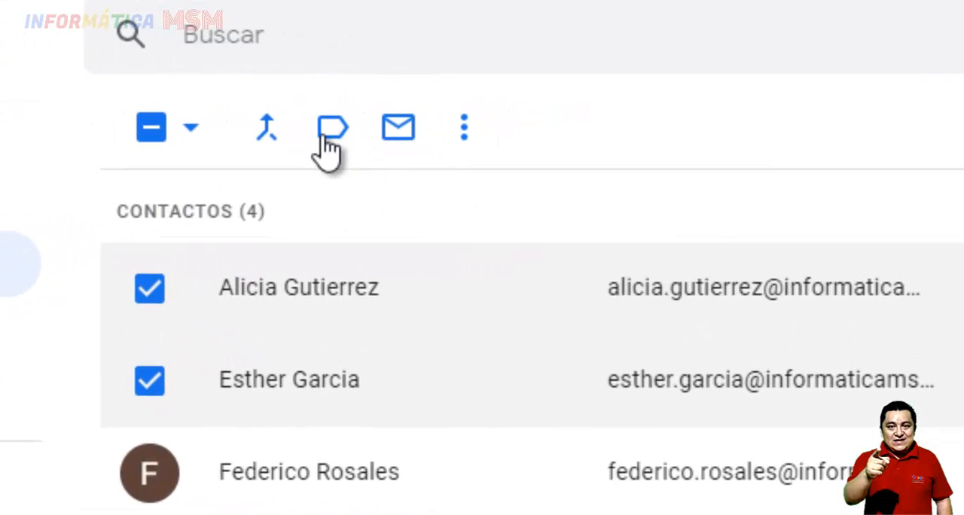
pyautogui.click(336, 134)
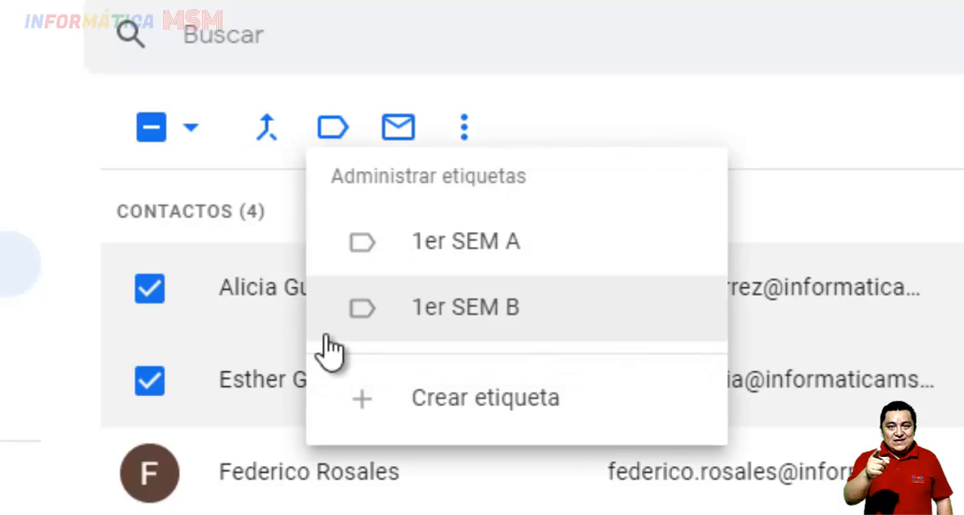
pyautogui.click(523, 243)
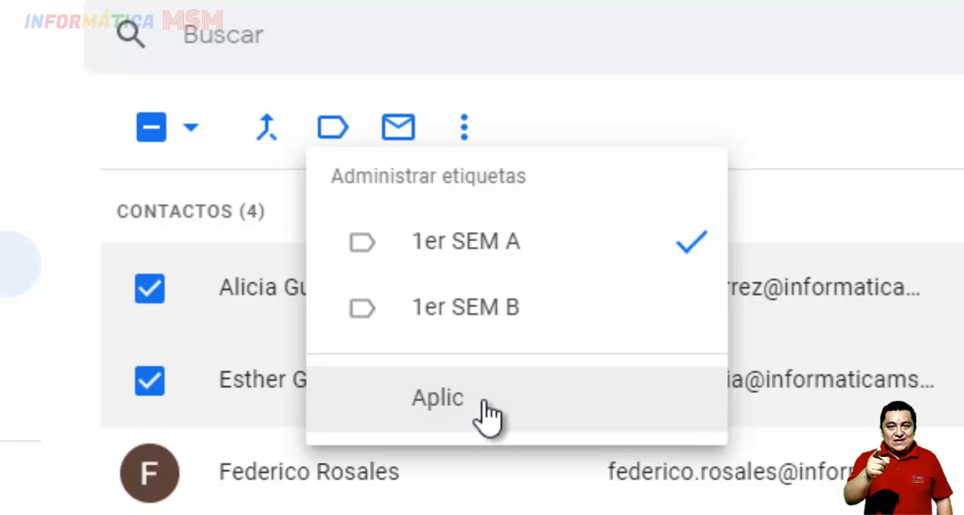
pyautogui.click(485, 416)
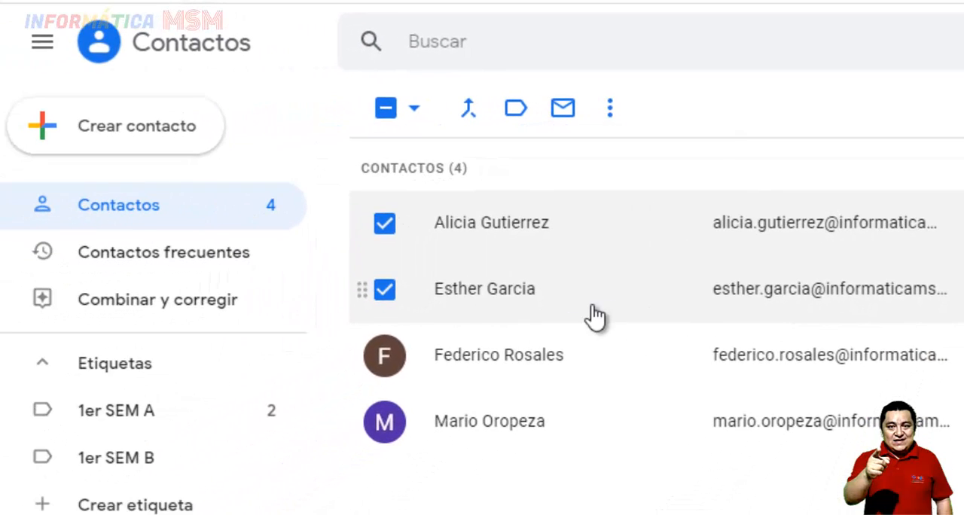
# Deselect the first two contacts and apply the 1er SEM B label to the last two contacts
pyautogui.click(385, 223)
pyautogui.click(384, 289)
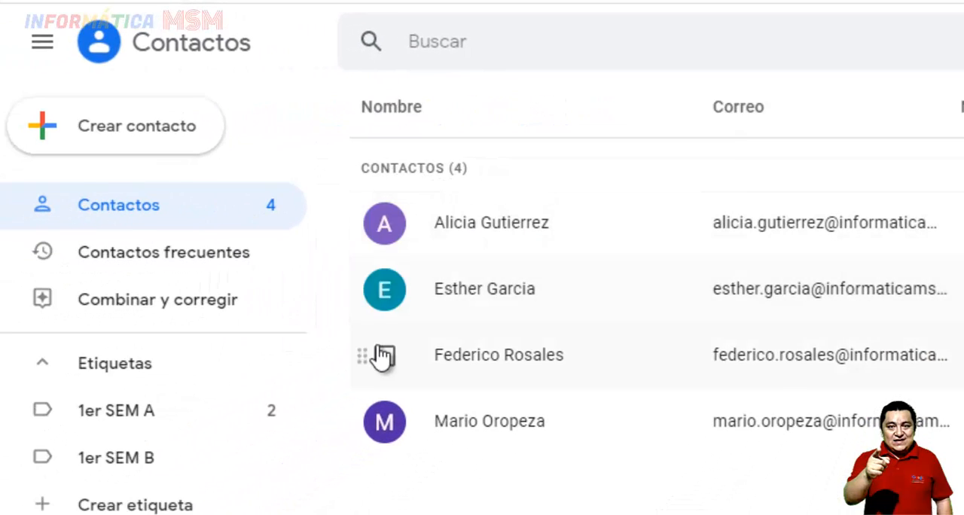
pyautogui.click(384, 354)
pyautogui.click(384, 421)
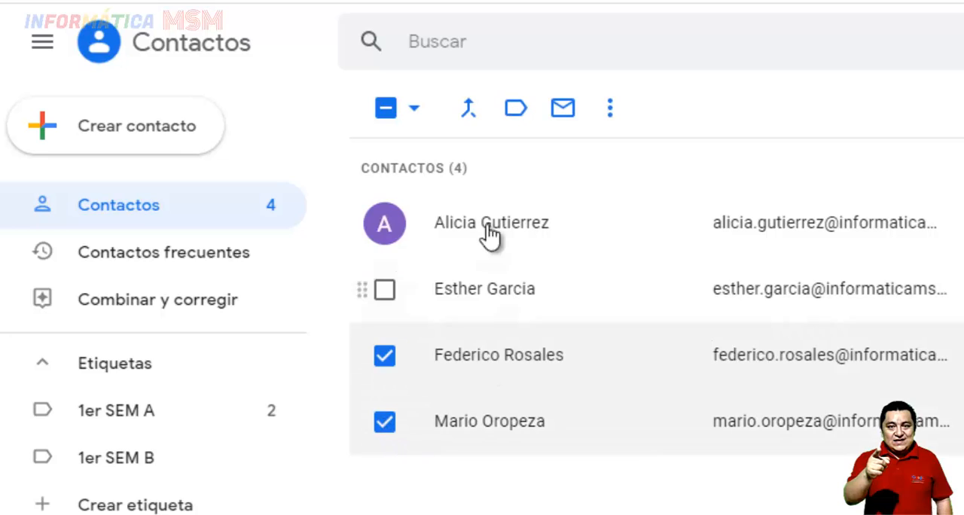
pyautogui.click(518, 111)
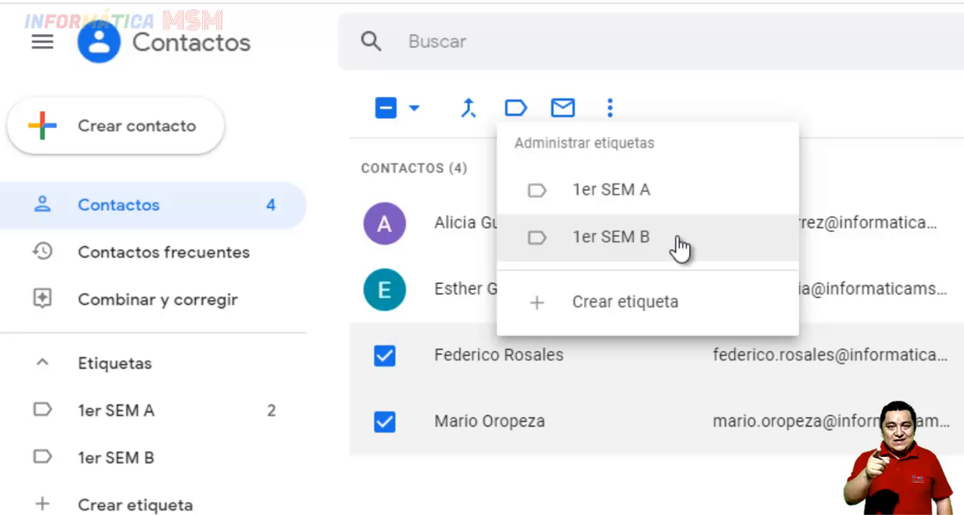
pyautogui.click(678, 241)
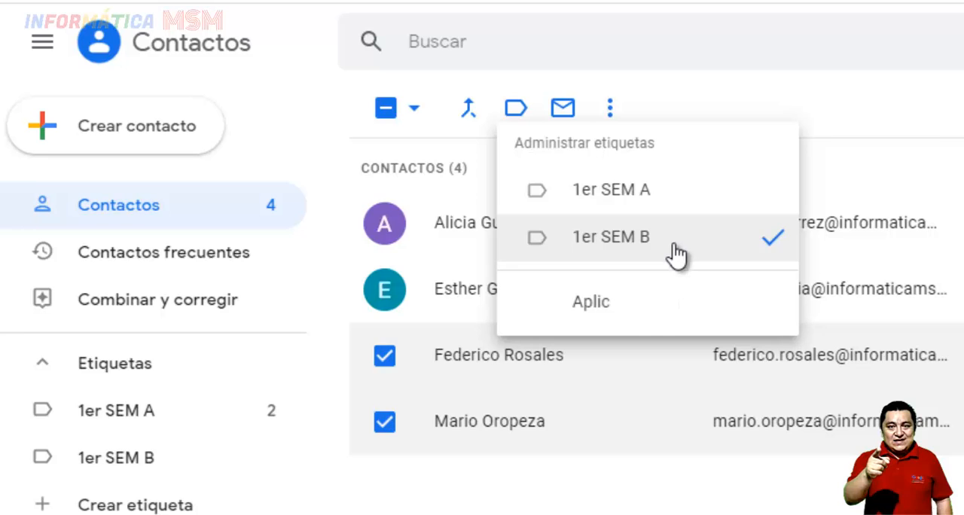
pyautogui.click(637, 318)
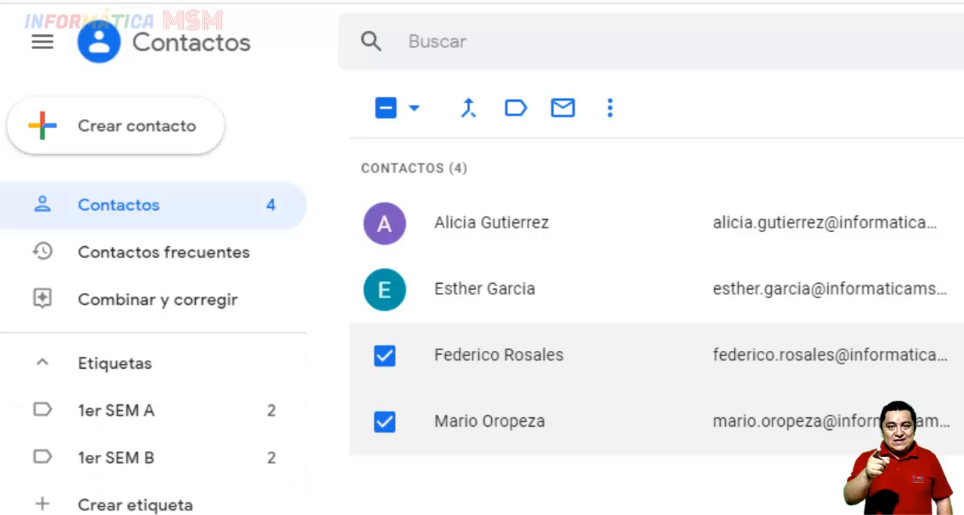
# Create a label named Docentes and start creating another label
pyautogui.click(132, 506)
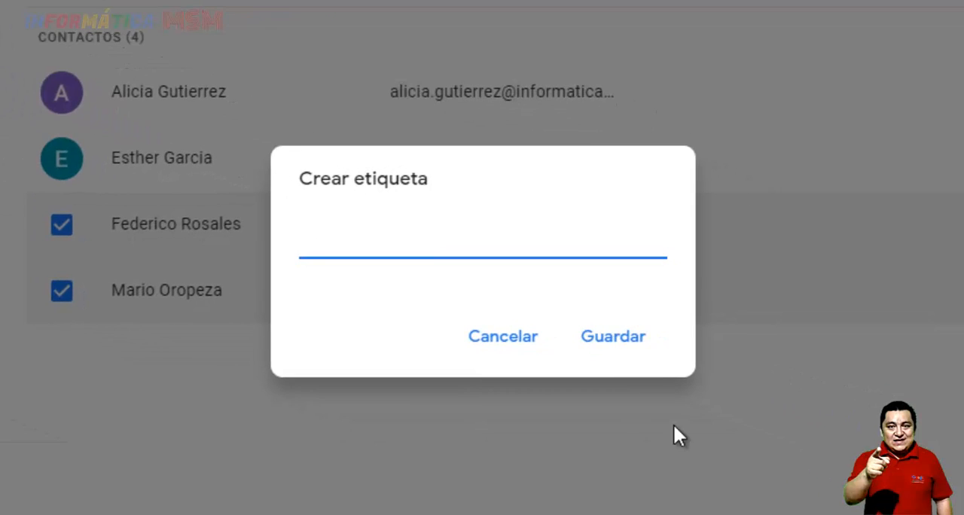
pyautogui.write('Docentes')
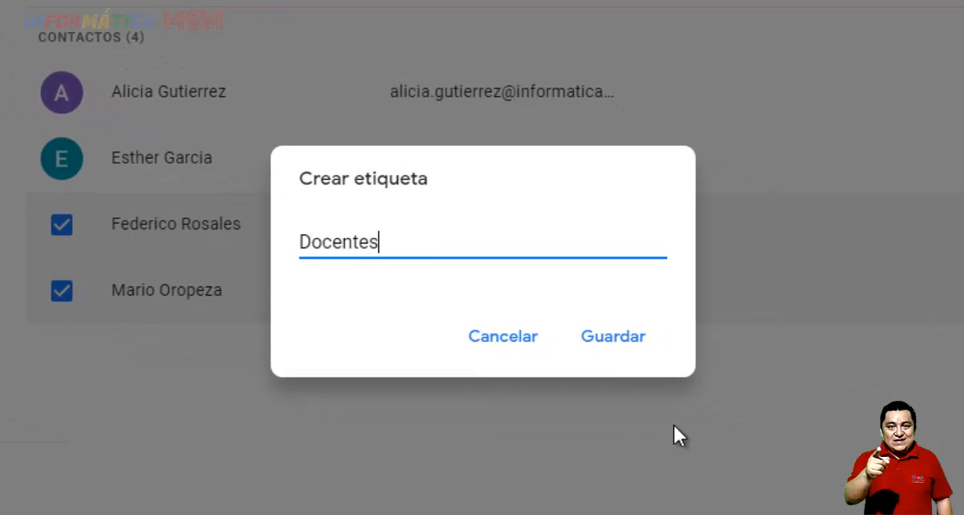
pyautogui.press('Return')
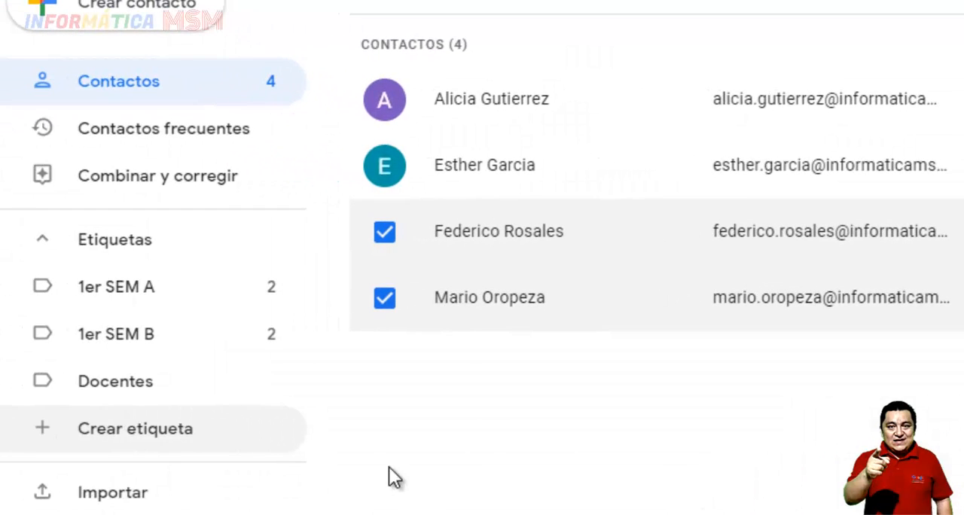
pyautogui.click(143, 433)
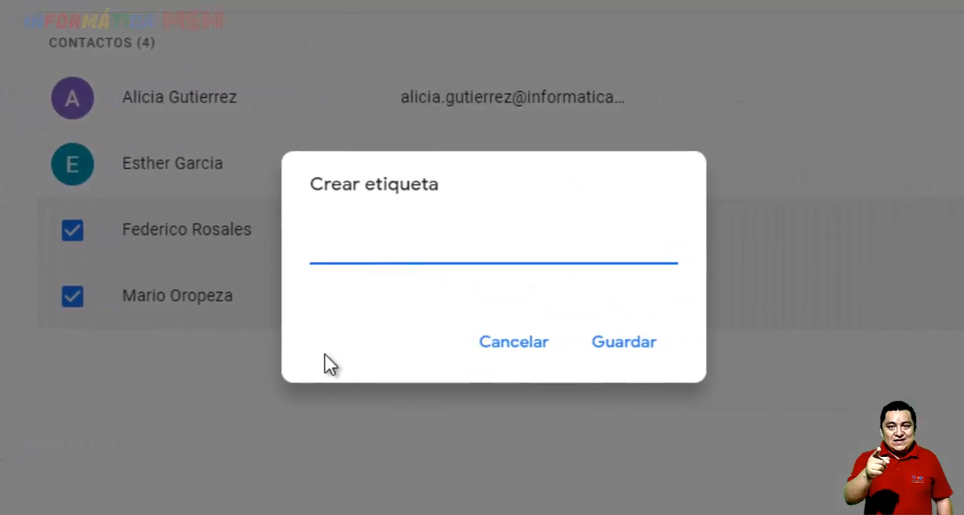
pyautogui.write('Adm')
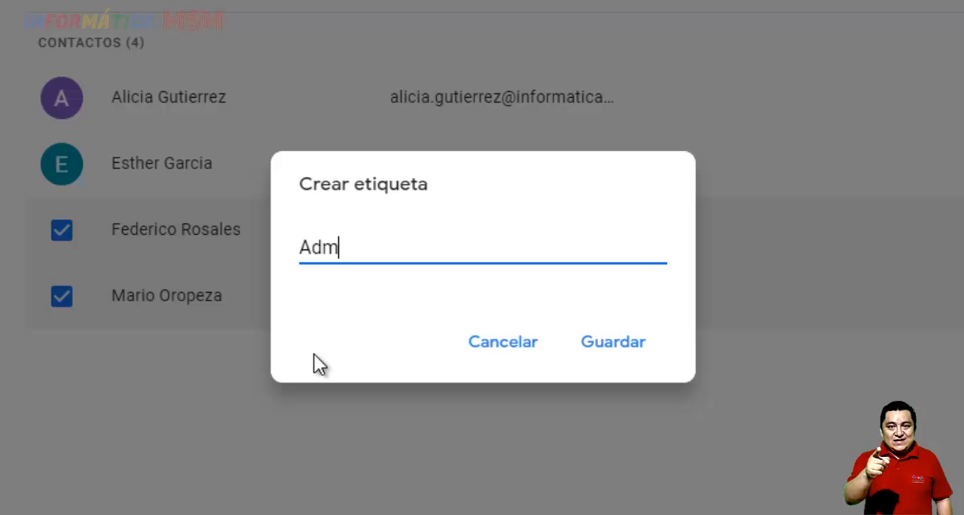
pyautogui.write('inistrativ')
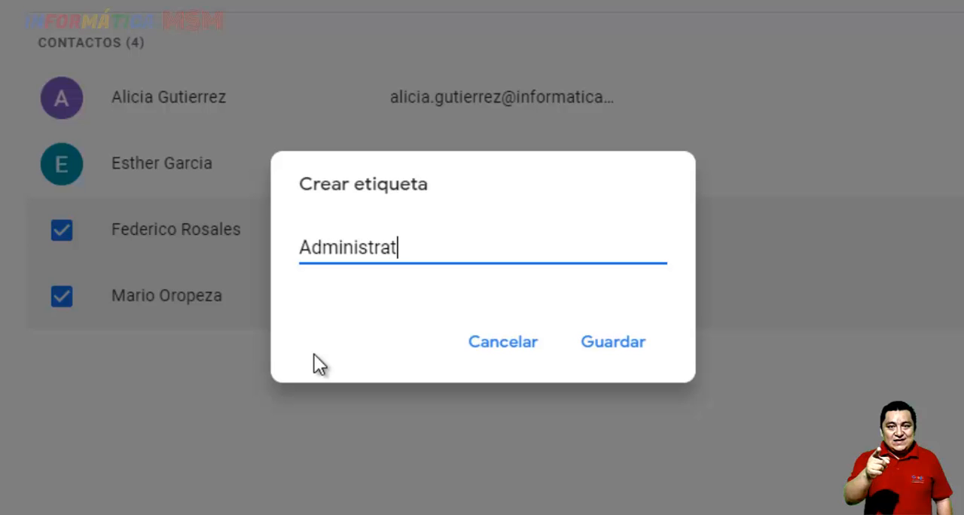
pyautogui.press('BackSpace')
pyautogui.press('BackSpace')
pyautogui.press('BackSpace')
pyautogui.write('cion')
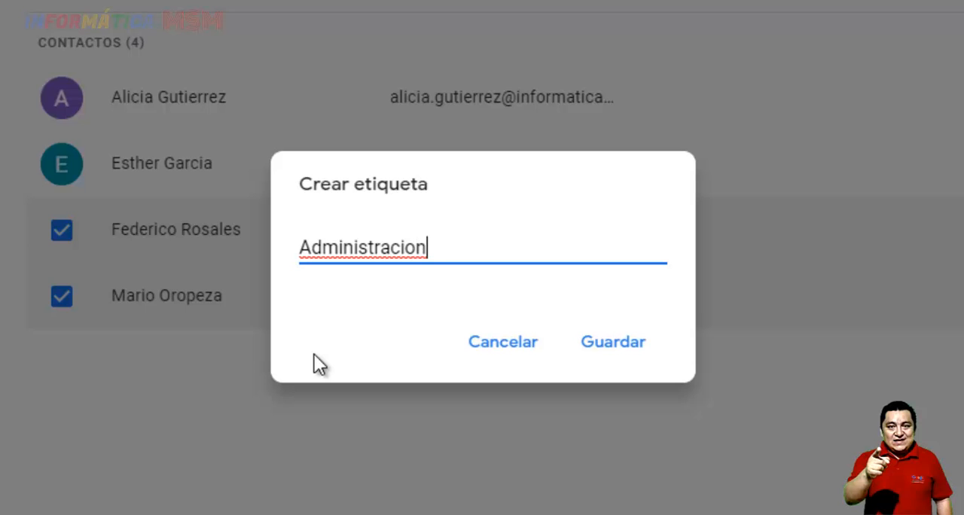
# Name the new label Direccion and save it
pyautogui.hotkey('ctrl', 'a')
pyautogui.write('Direccion')
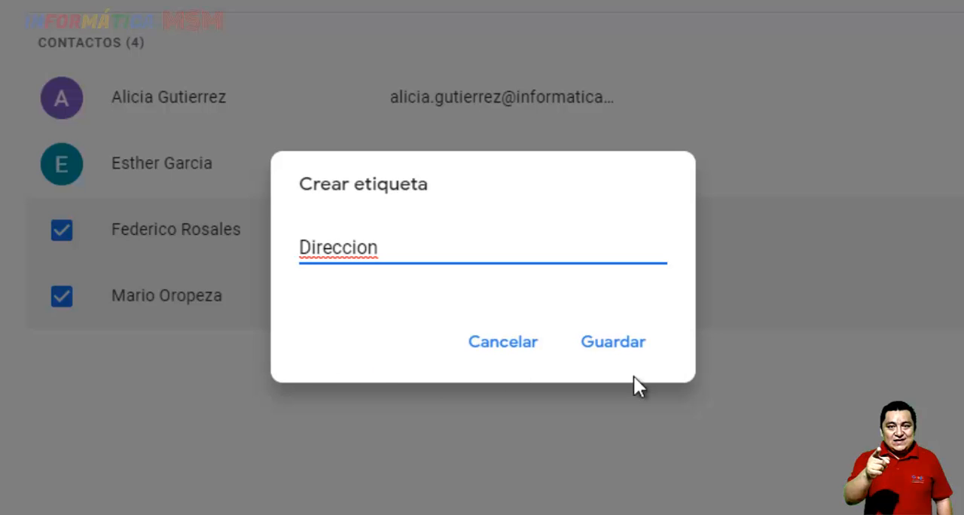
pyautogui.click(635, 345)
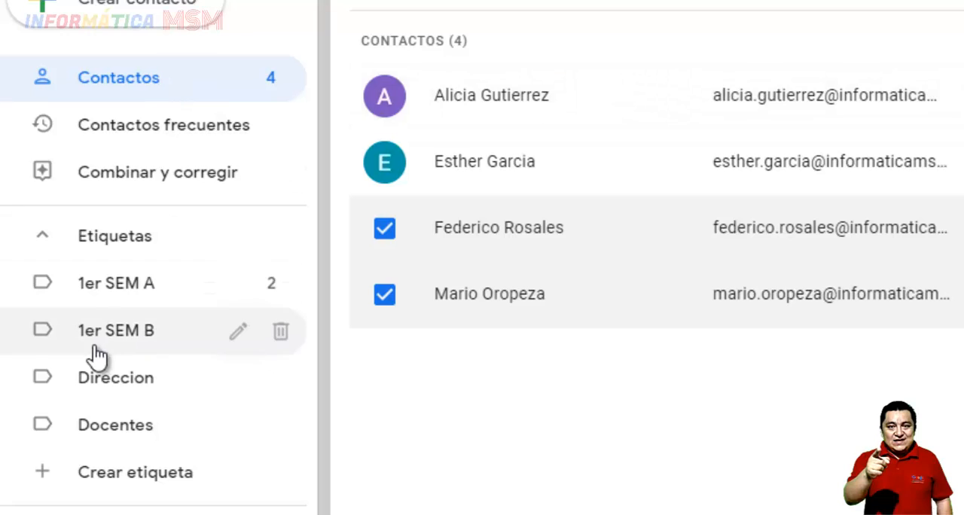
# Show the contacts grouped under the 1er SEM A label and those under 1er SEM B
pyautogui.click(121, 294)
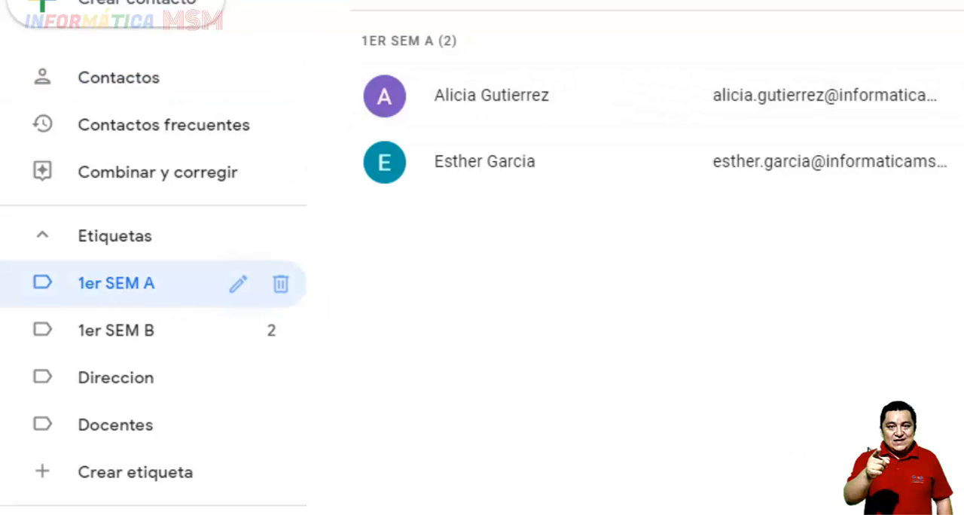
pyautogui.scroll(1, 430, 92)
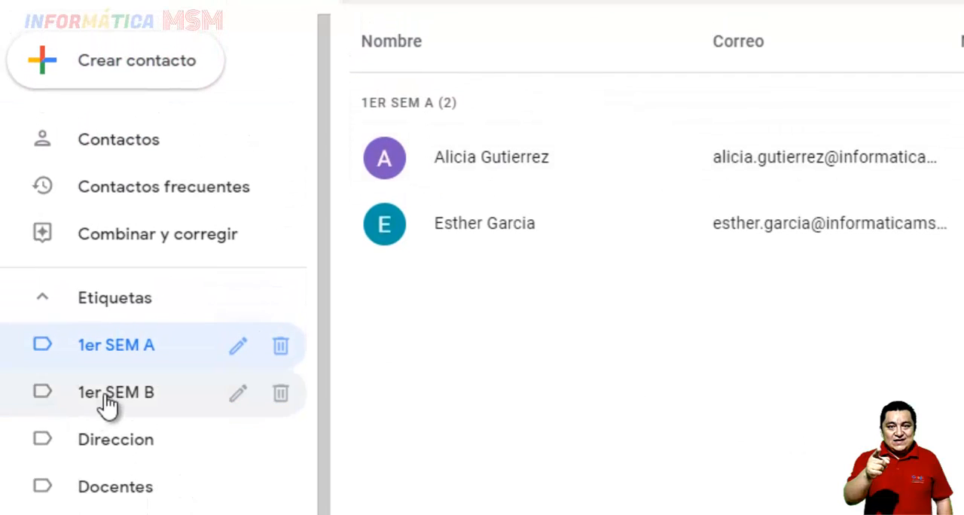
pyautogui.click(110, 390)
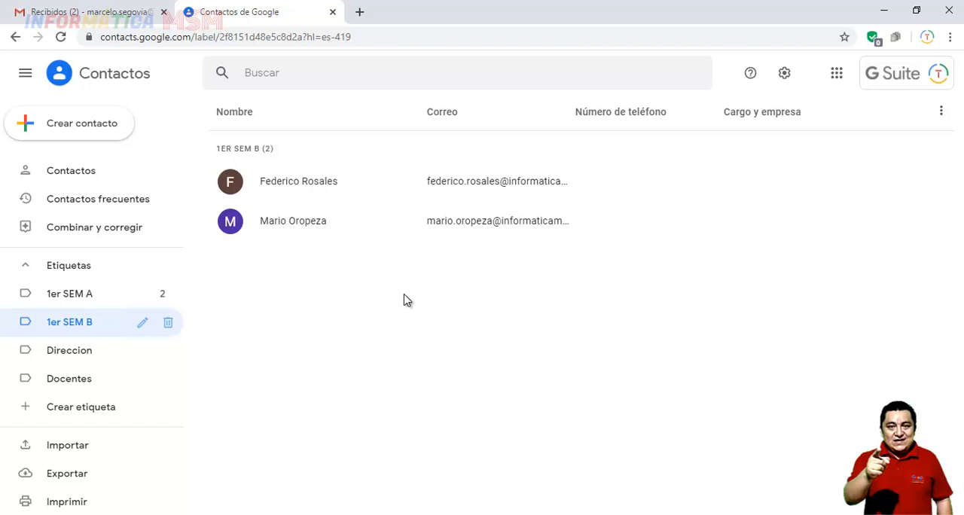
# Switch to Gmail and reload the inbox page, leaving no empty draft open
pyautogui.click(86, 13)
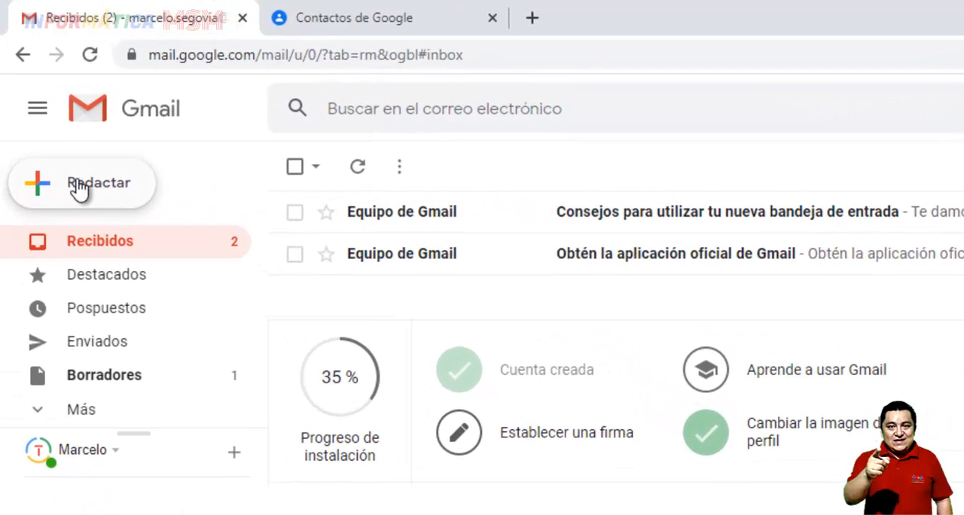
pyautogui.click(78, 190)
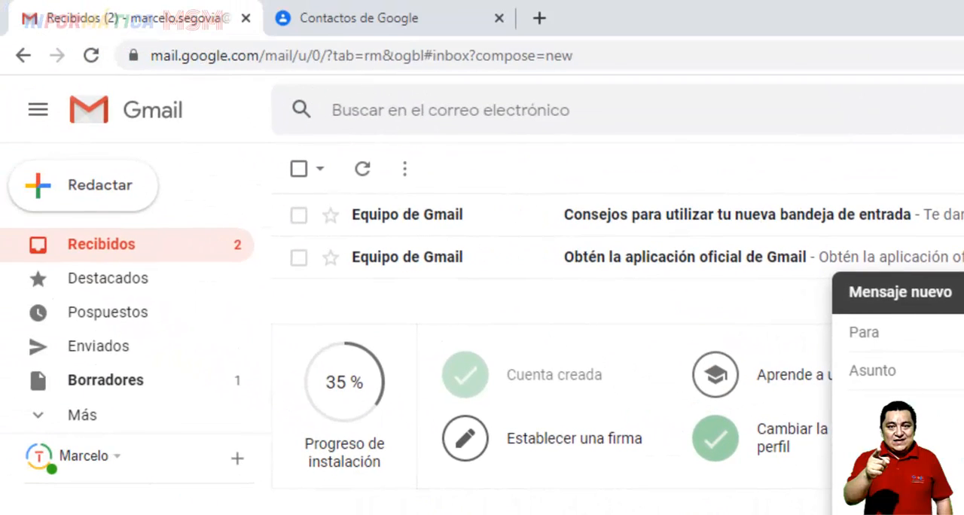
pyautogui.click(963, 292)
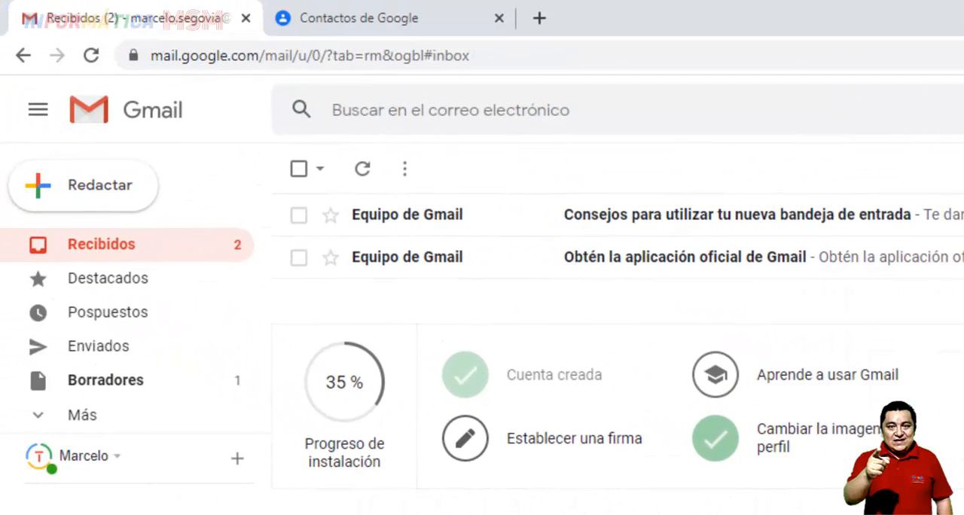
pyautogui.click(91, 56)
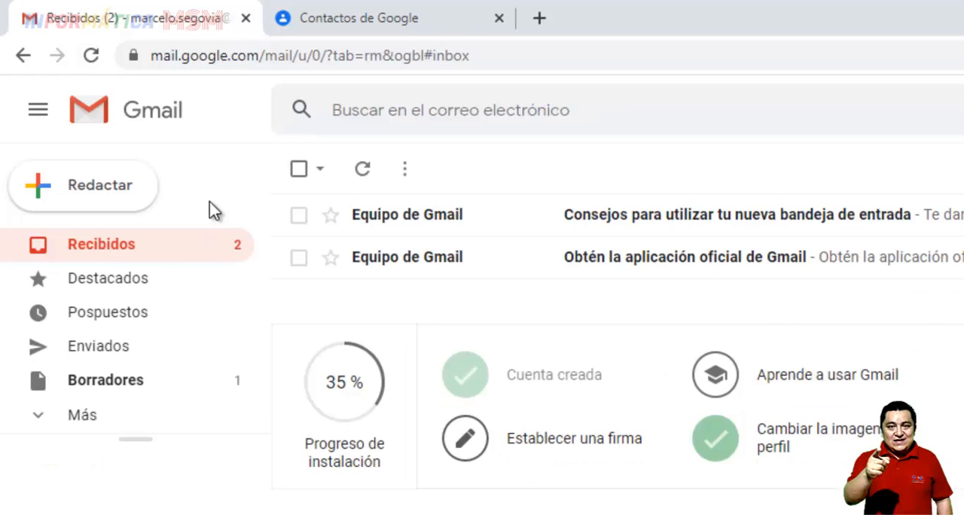
# Start a new message and add all contacts of the 1er SEM A label as recipients
pyautogui.click(98, 190)
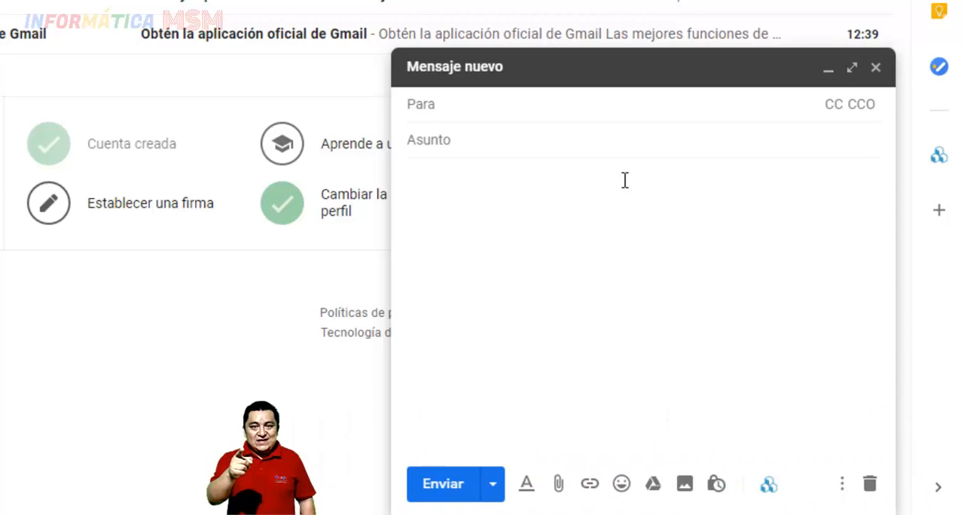
pyautogui.write('1')
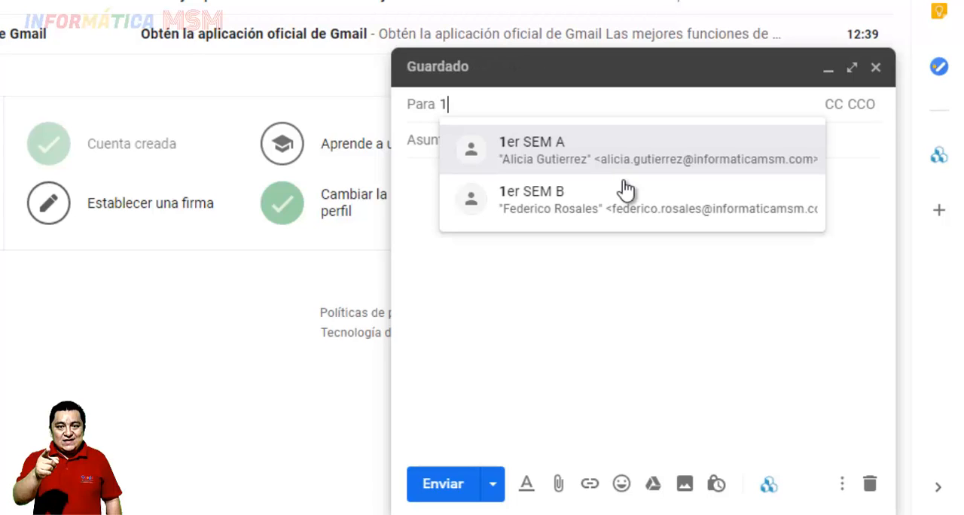
pyautogui.write('er')
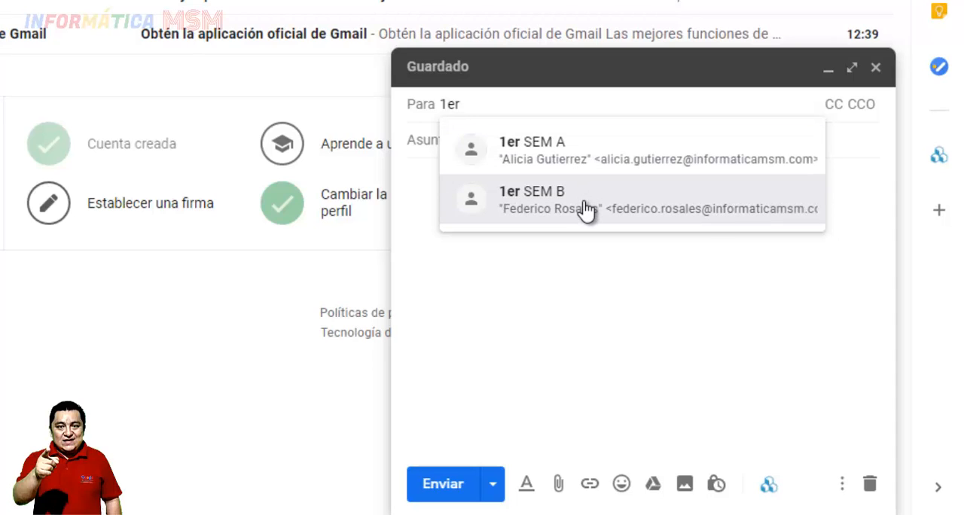
pyautogui.click(591, 144)
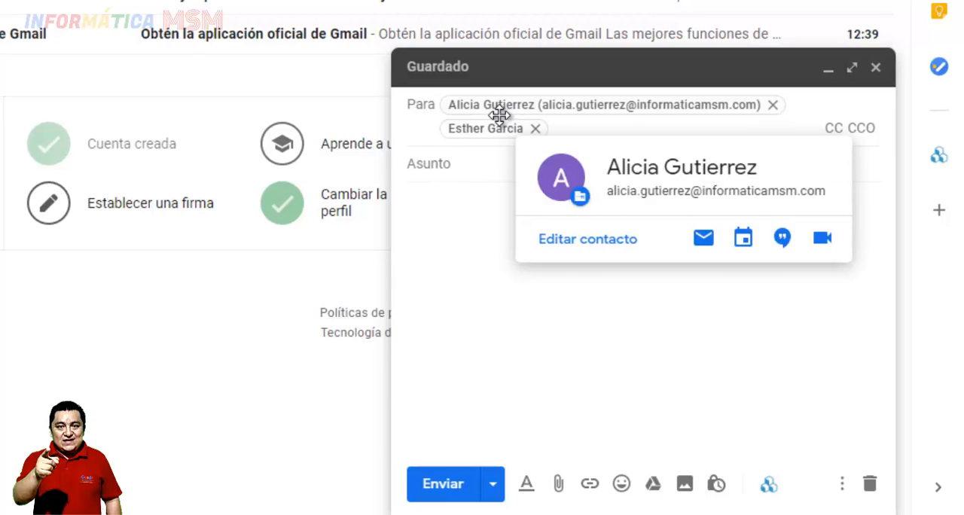
pyautogui.moveTo(499, 127)
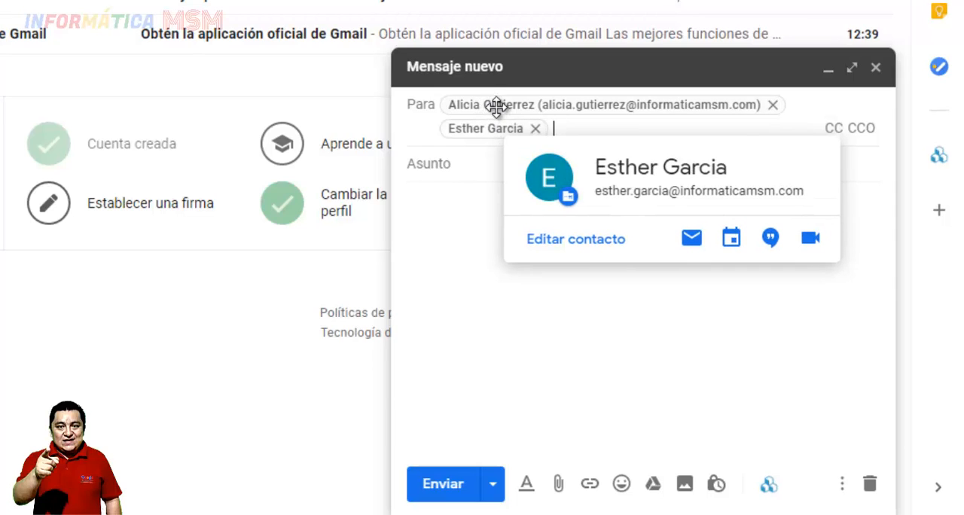
# Give the message the subject "Examen" and the text "fecha de examen 30 de abril, estudiar", and send it
pyautogui.click(477, 162)
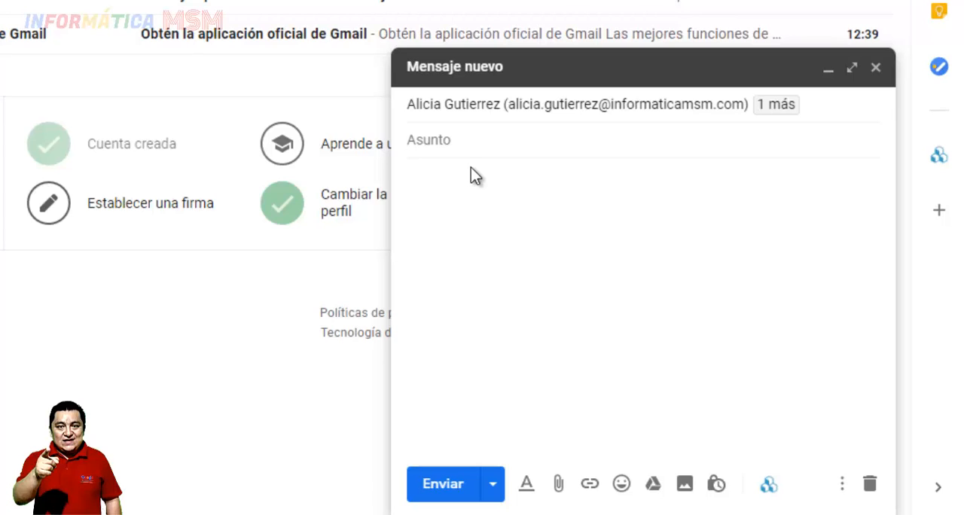
pyautogui.write('Examen')
pyautogui.press('Tab')
pyautogui.write('fecha de examen 30 de abril, estudiar')
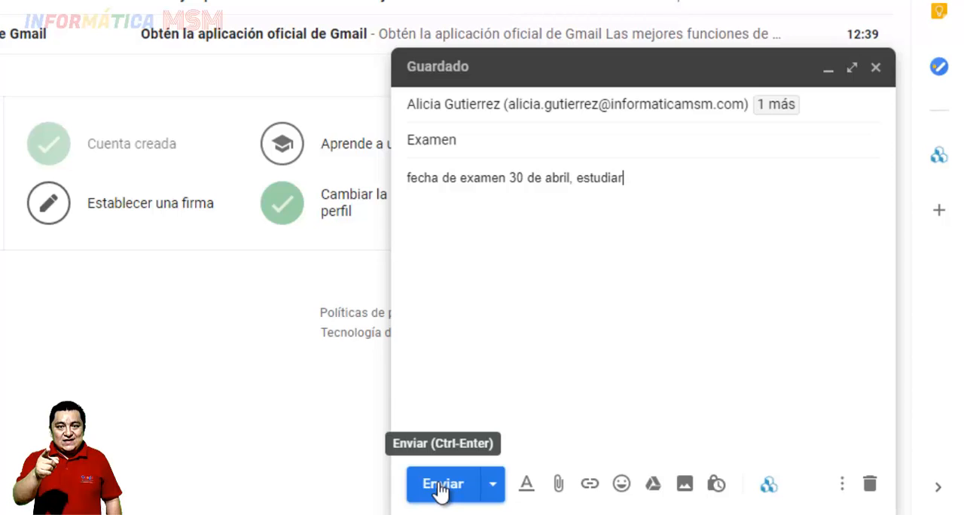
pyautogui.click(441, 486)
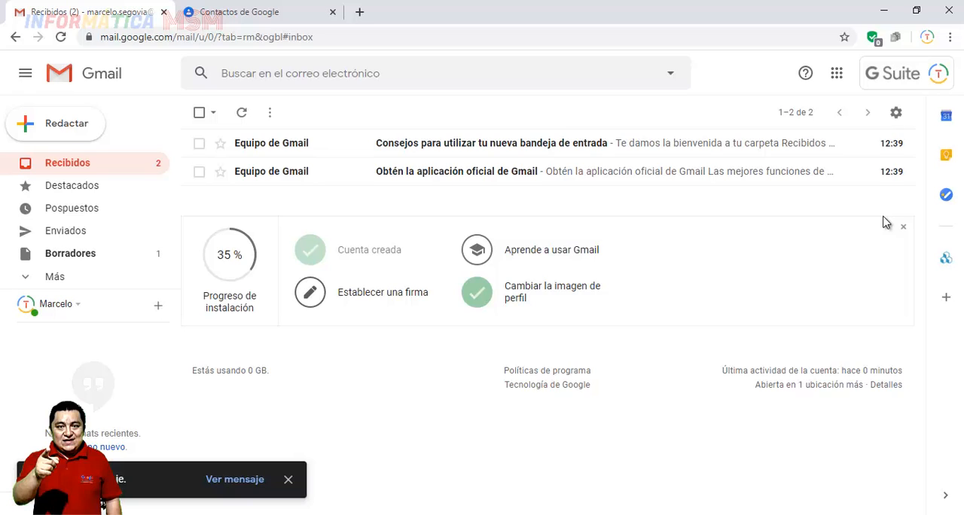
pyautogui.click(43, 123)
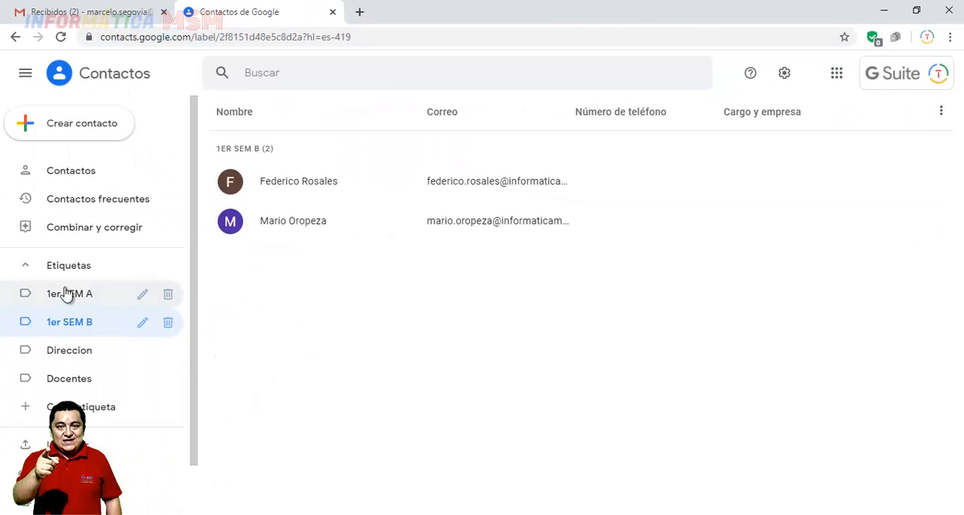
pyautogui.click(106, 10)
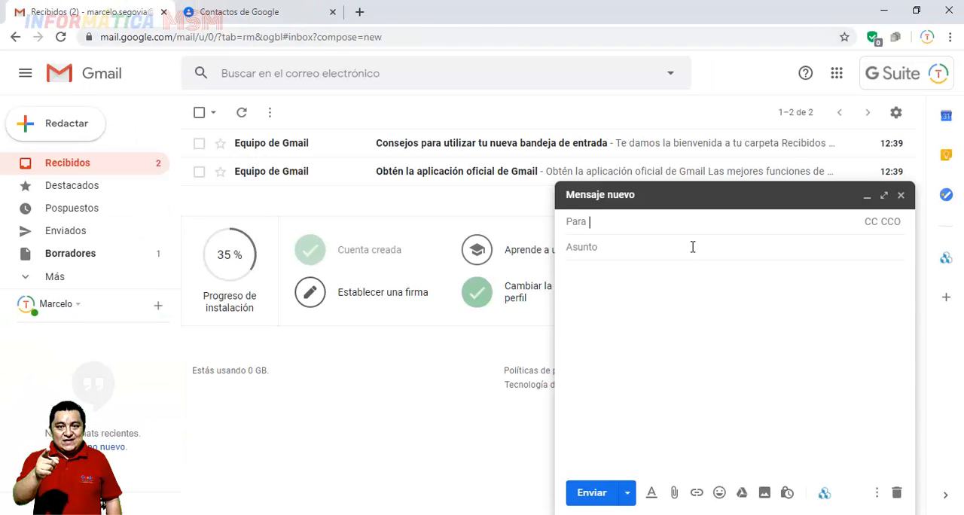
pyautogui.write('1')
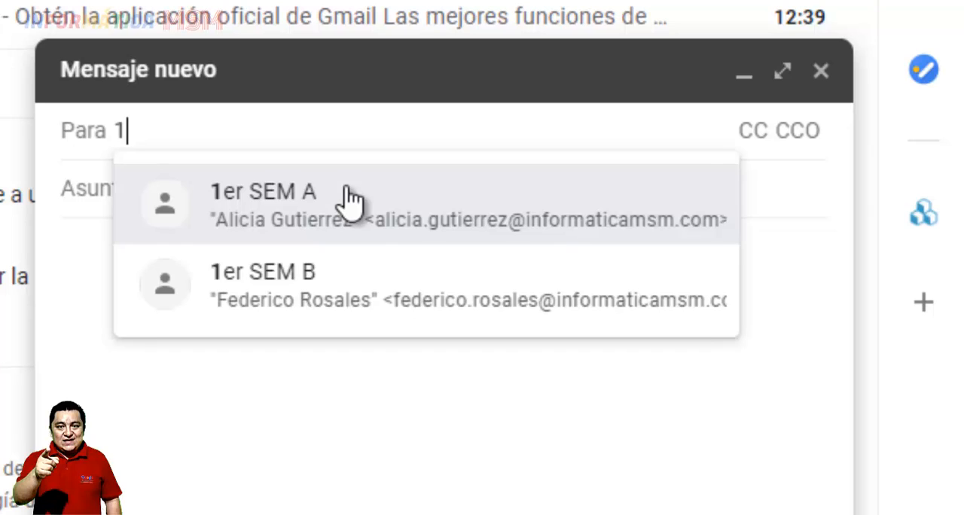
pyautogui.press('Down')
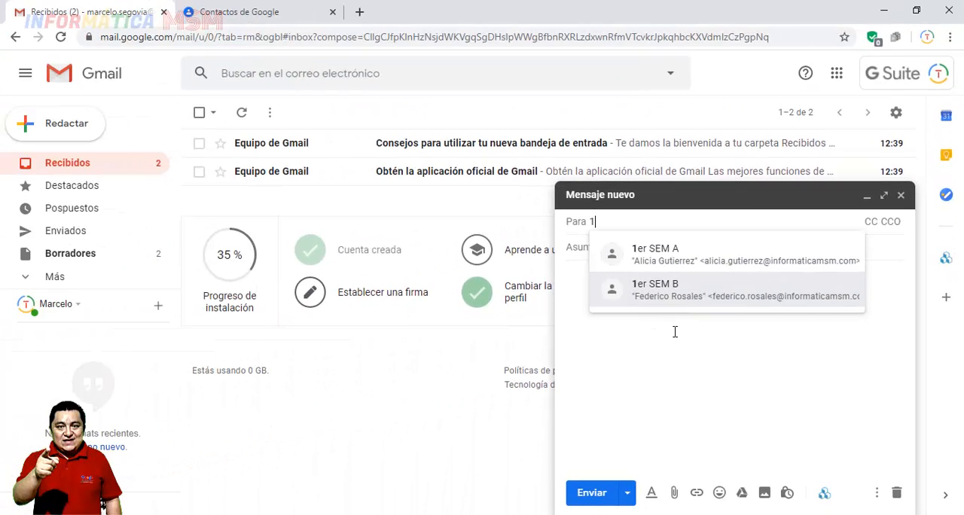
pyautogui.press('BackSpace')
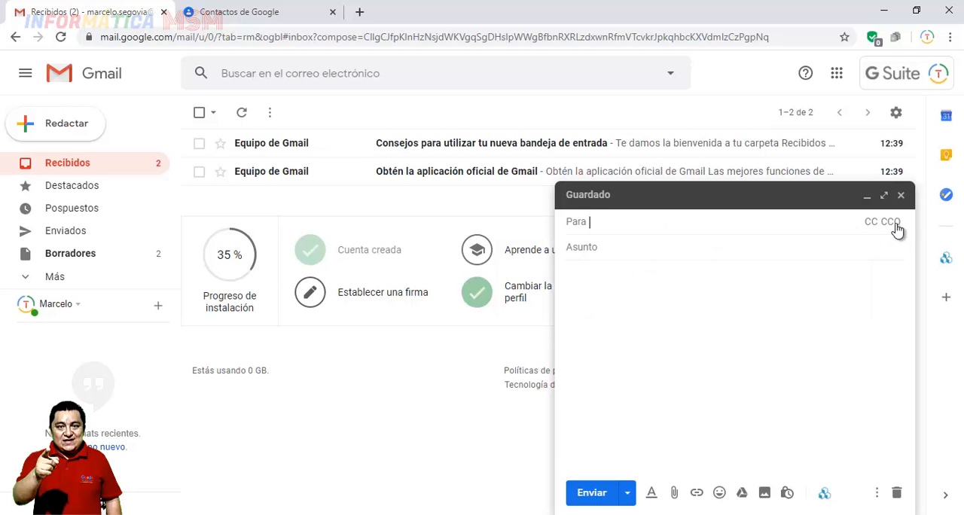
pyautogui.click(896, 493)
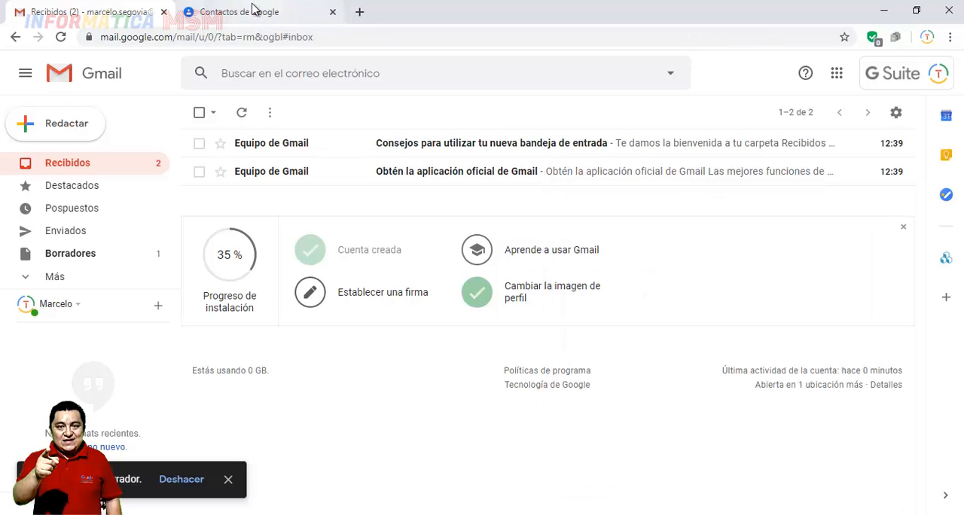
# Switch to Google Classroom, open the Informática class and dismiss the tip about inviting students
pyautogui.click(837, 76)
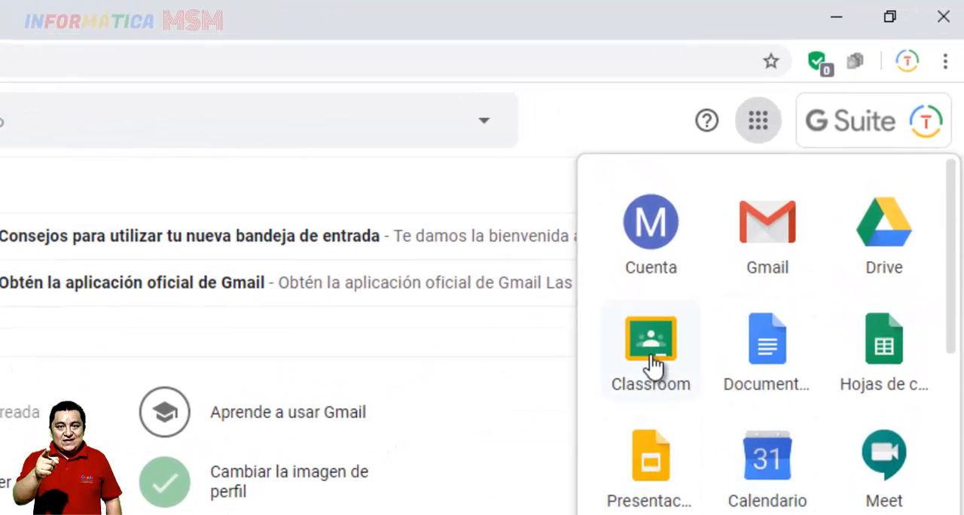
pyautogui.click(651, 354)
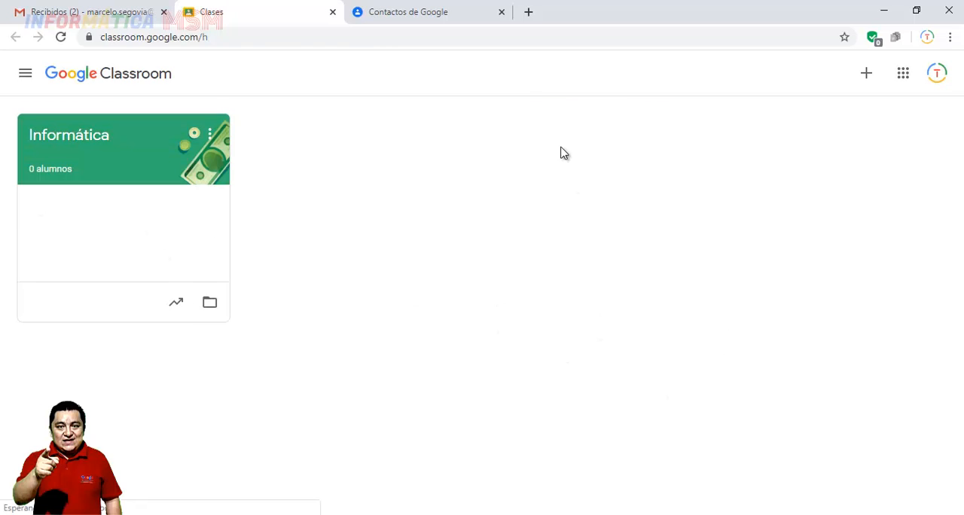
pyautogui.click(79, 136)
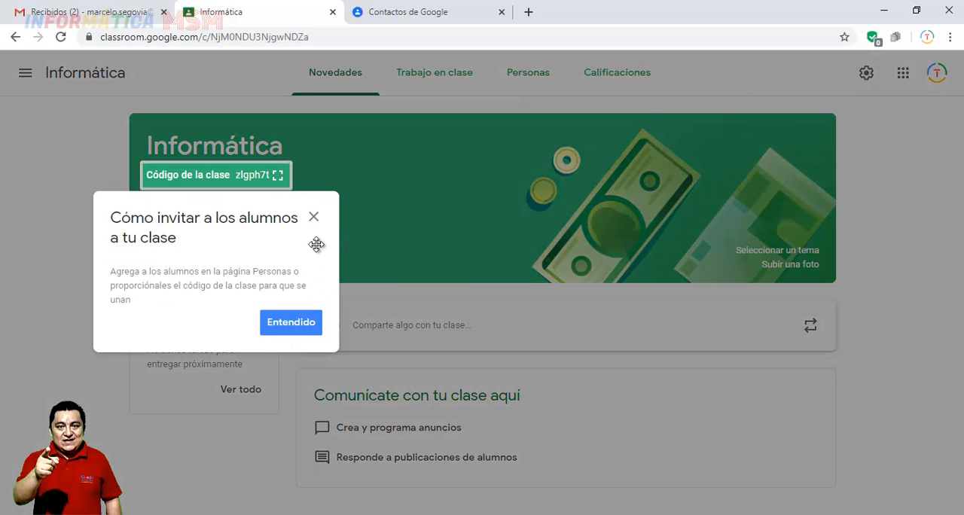
pyautogui.click(314, 218)
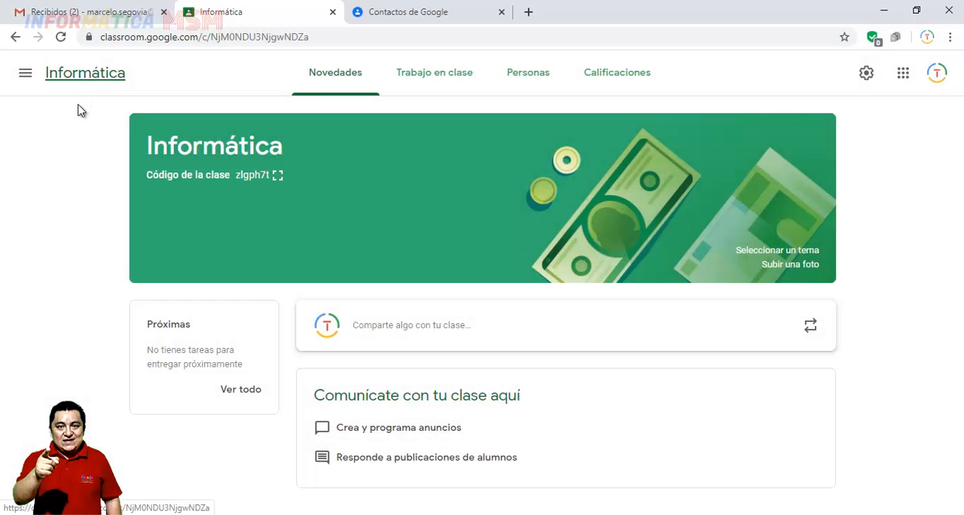
# Go back to the list of classes, reopen Informática and copy its class code line
pyautogui.click(25, 73)
pyautogui.click(68, 82)
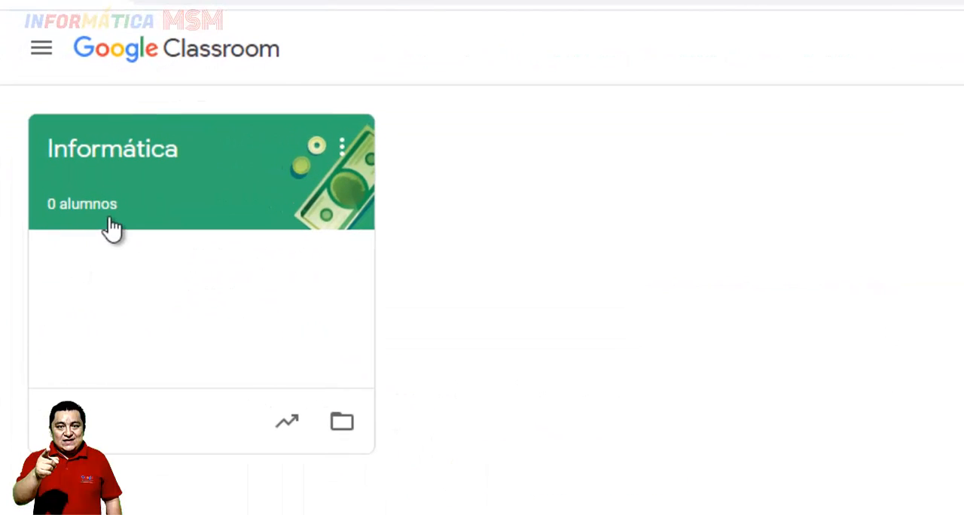
pyautogui.click(124, 164)
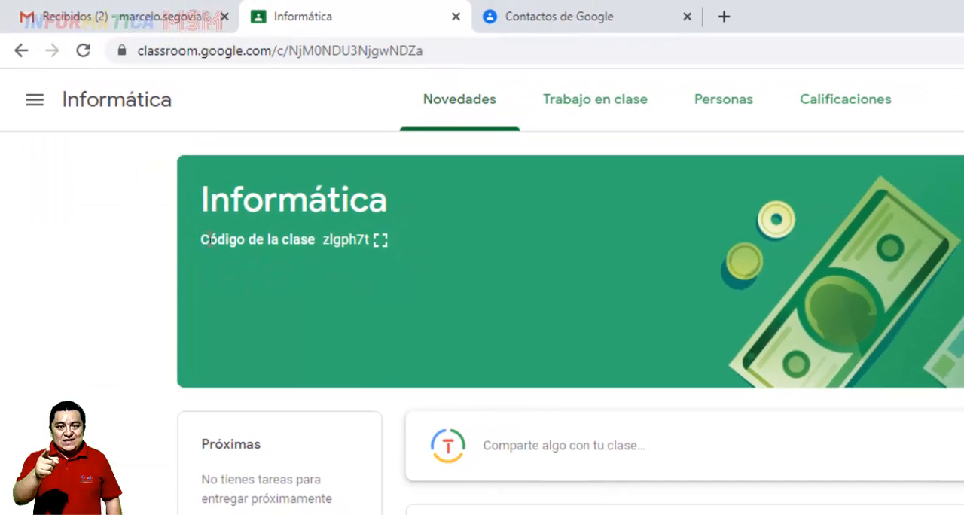
pyautogui.moveTo(198, 241); pyautogui.dragTo(369, 253)
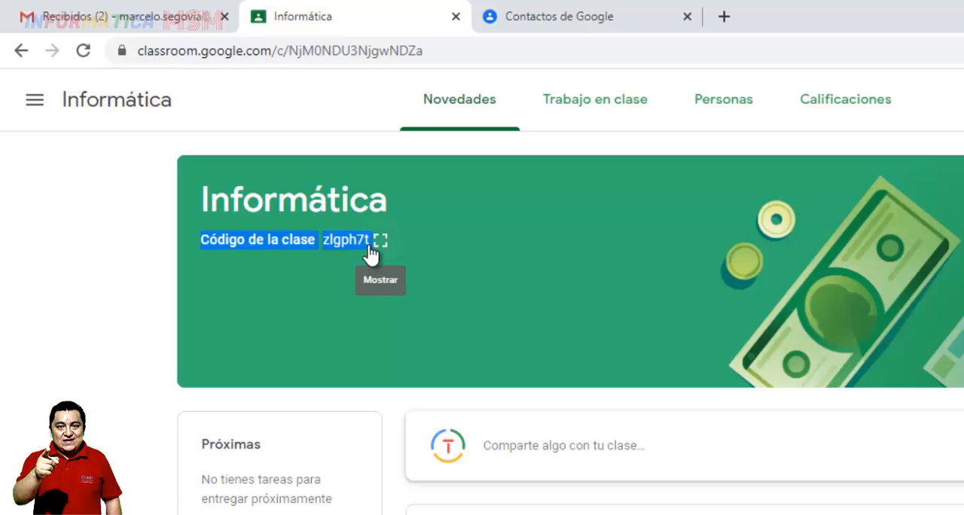
# Switch back to Gmail and start a new message addressed to all contacts of the 1er SEM A label
pyautogui.click(110, 11)
pyautogui.click(86, 167)
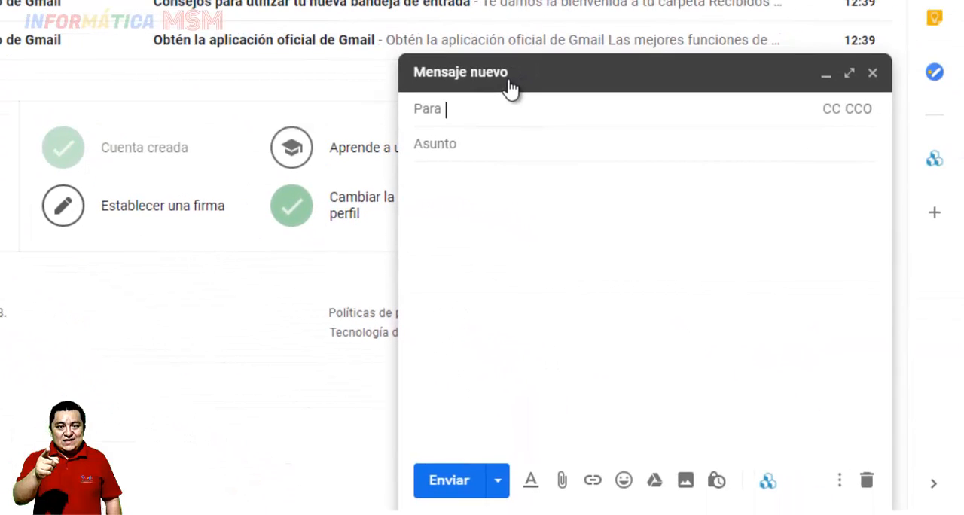
pyautogui.write('1e')
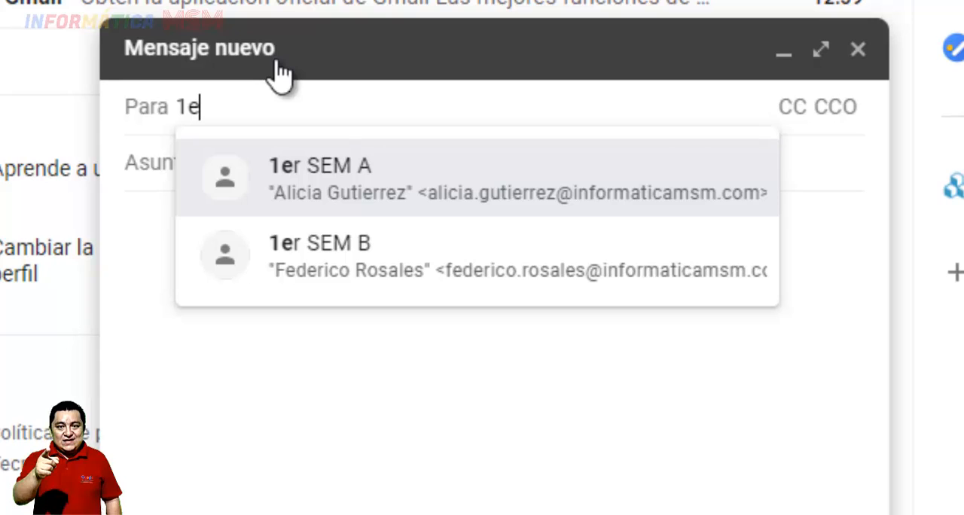
pyautogui.press('Return')
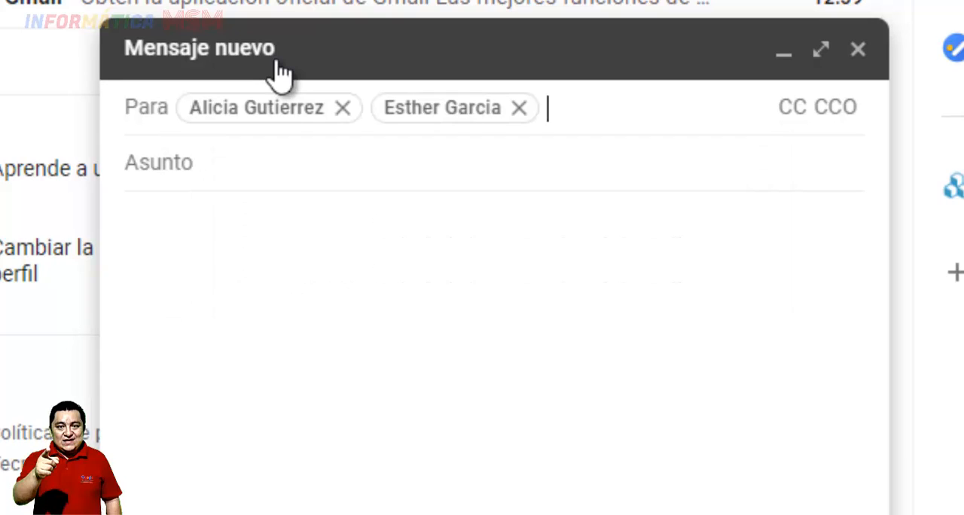
# Give the message the subject "Codigo clase Classroom", paste the copied class code into the body and send it
pyautogui.click(272, 159)
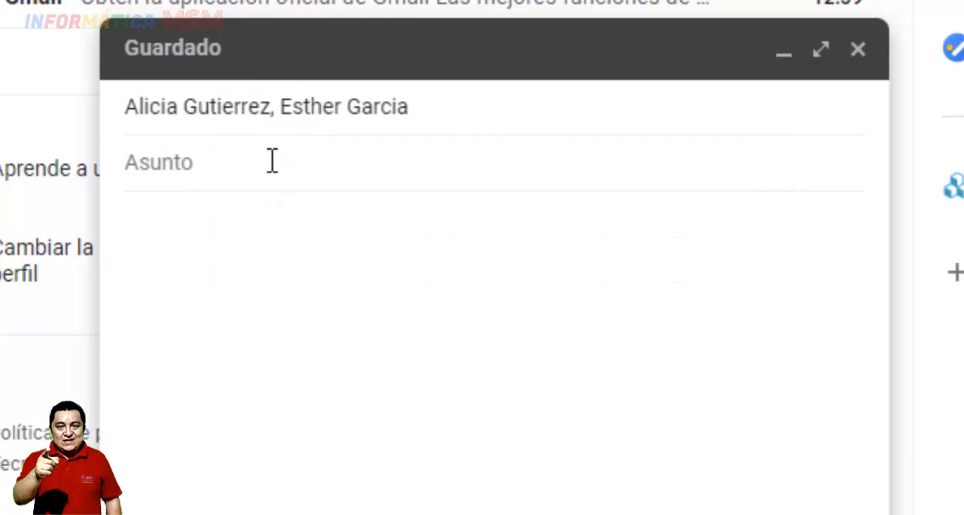
pyautogui.write('Codigo clase')
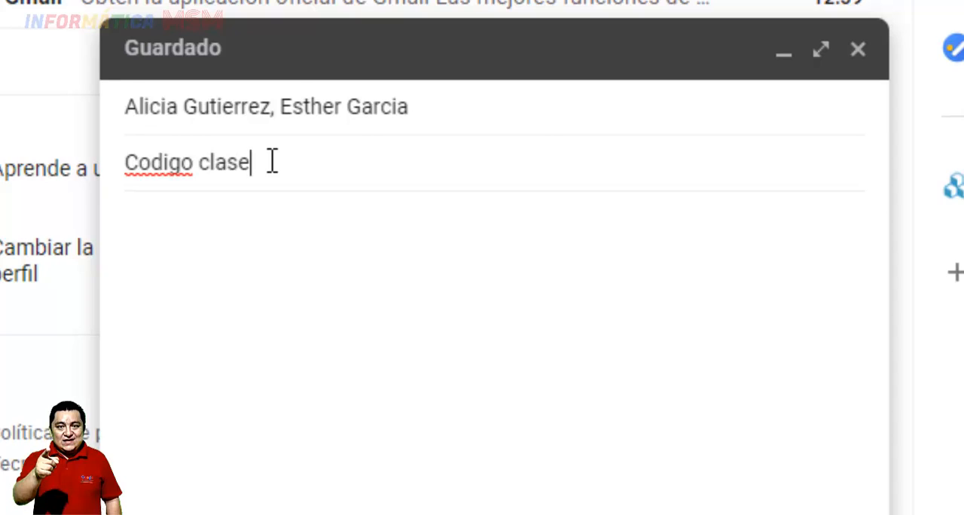
pyautogui.write(' Classroom')
pyautogui.press('Tab')
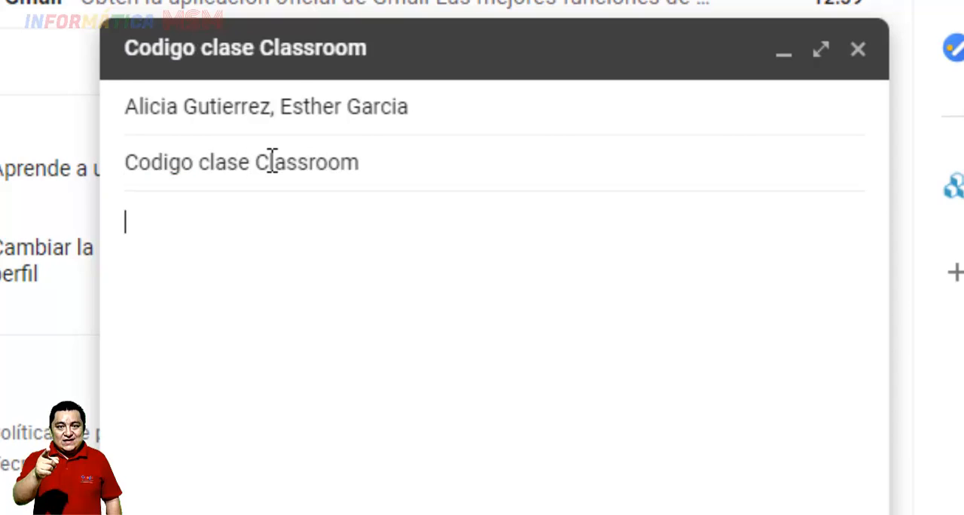
pyautogui.hotkey('ctrl', 'v')
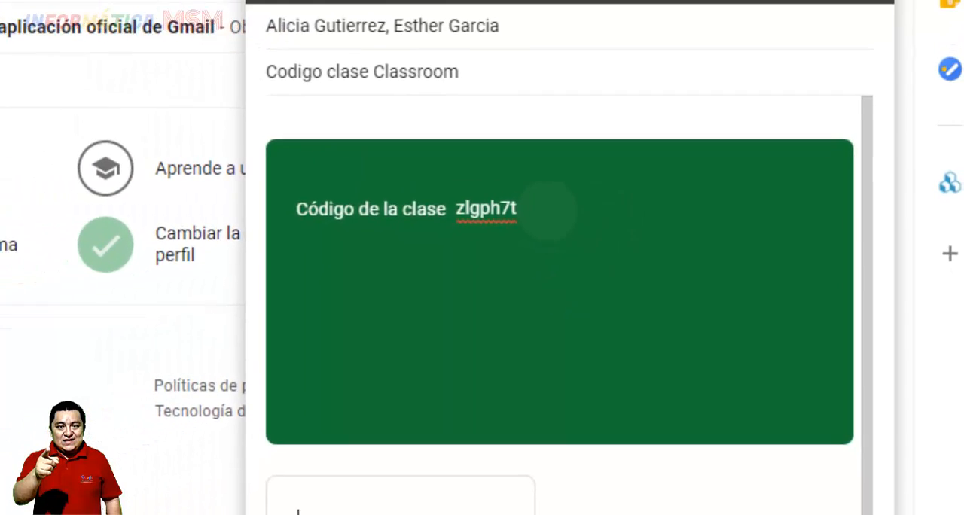
pyautogui.click(486, 493)
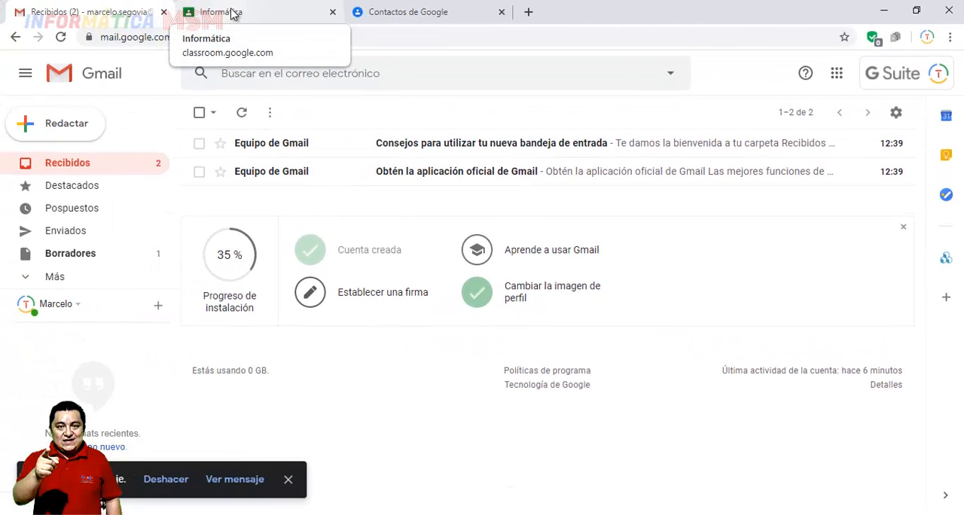
# Show the teachers and students of the Informática class in Google Classroom and return to Gmail
pyautogui.click(233, 14)
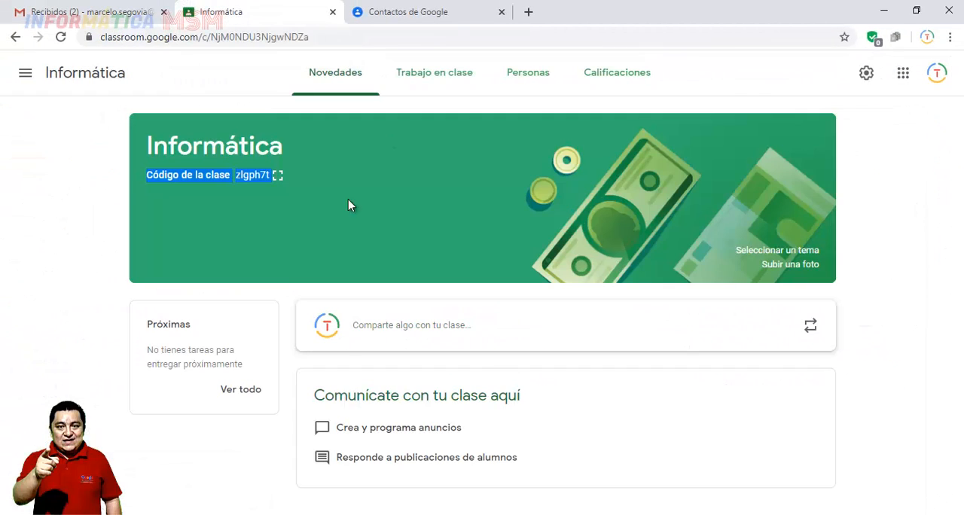
pyautogui.click(531, 78)
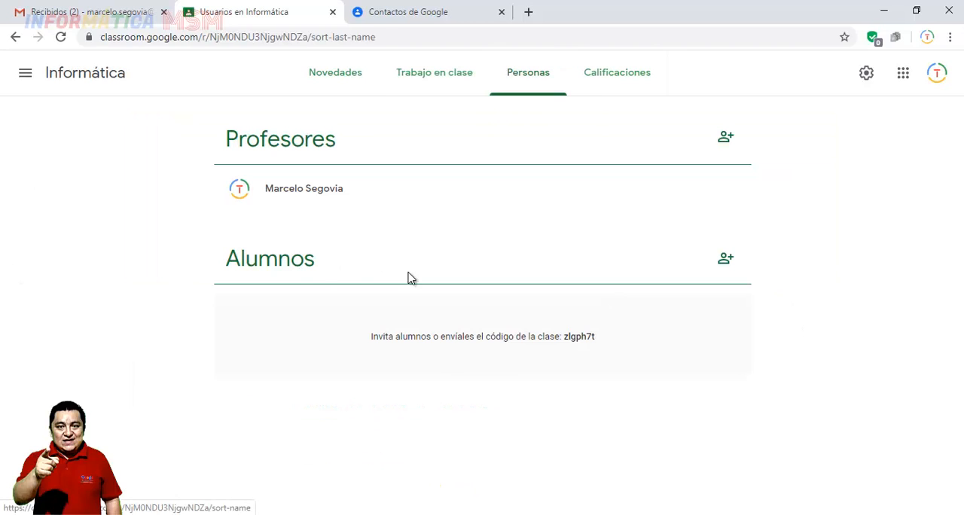
pyautogui.click(73, 11)
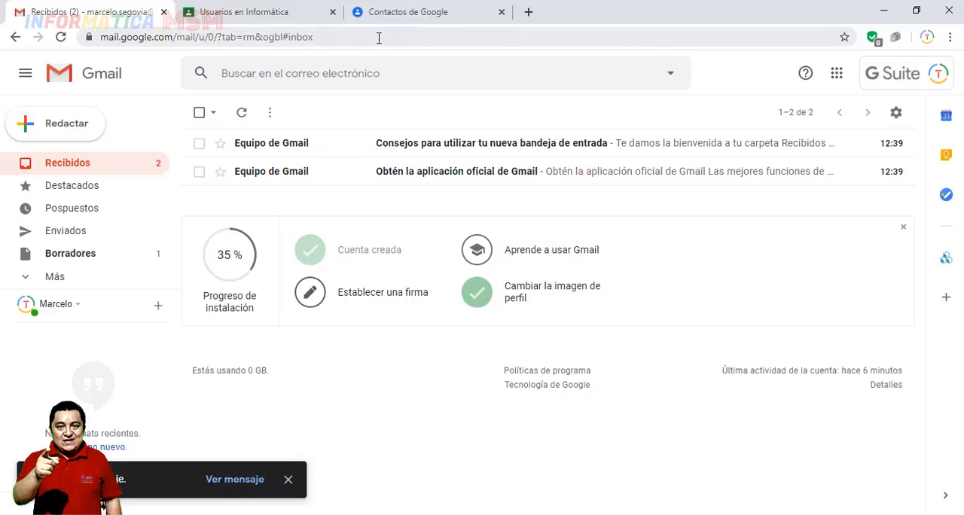
# Switch to Google Contacts and show the contacts under the Docentes, Direccion and 1er SEM A labels in turn
pyautogui.click(430, 13)
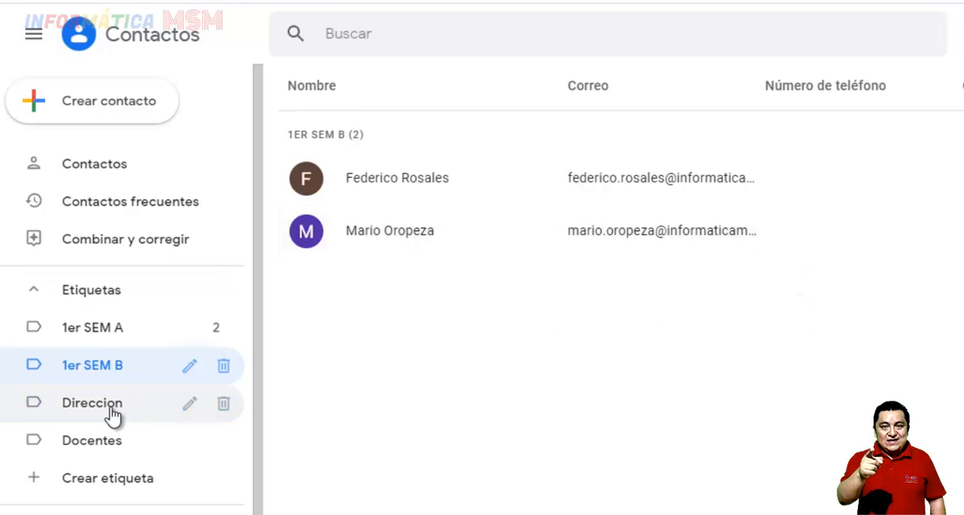
pyautogui.click(103, 443)
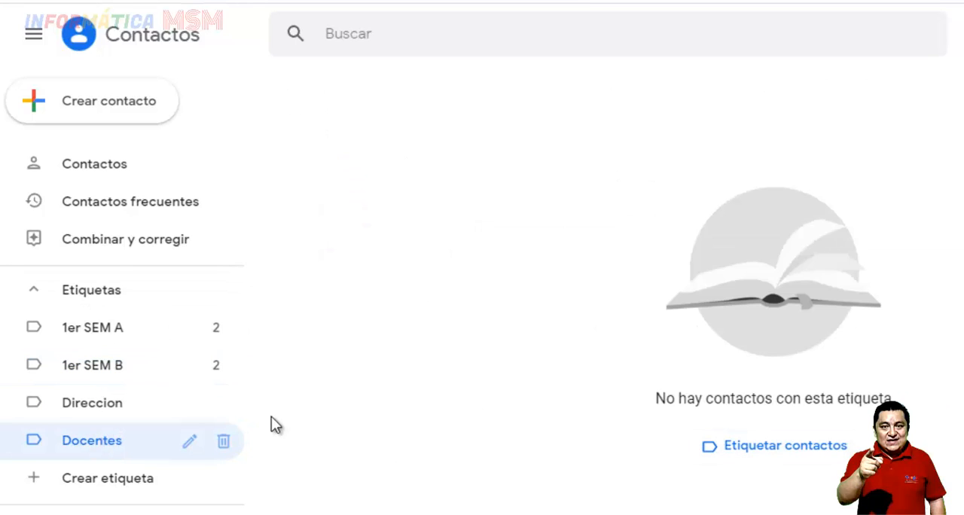
pyautogui.click(91, 404)
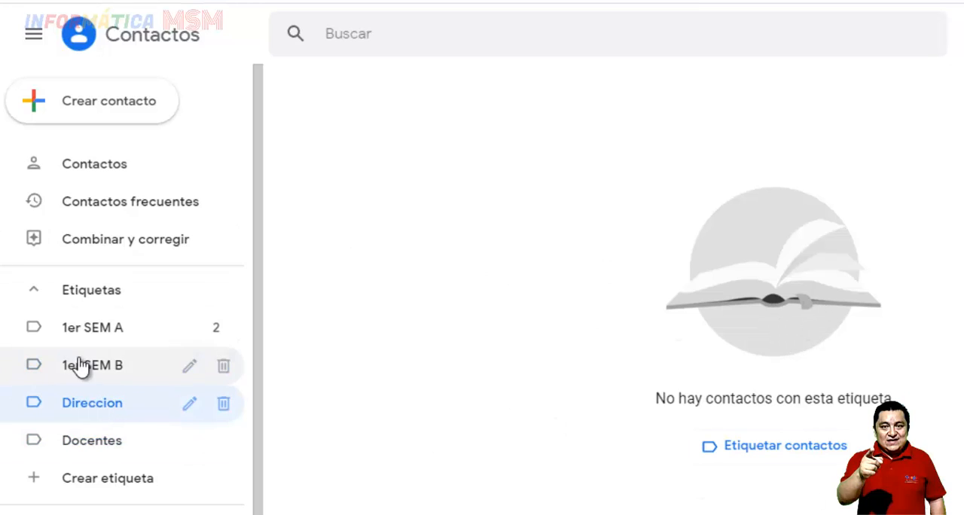
pyautogui.click(103, 334)
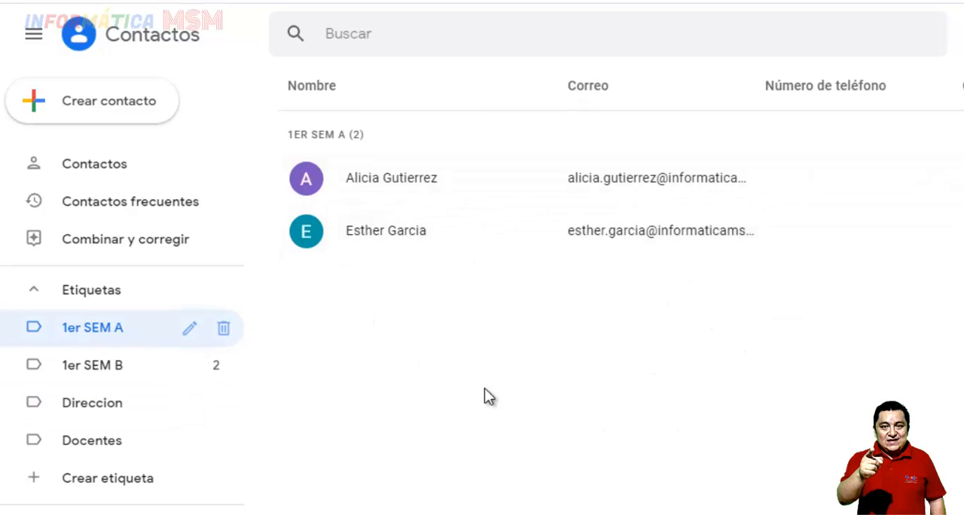
# View the details of the first contact under 1er SEM A and close them, leaving no contact selected
pyautogui.click(309, 185)
pyautogui.click(310, 185)
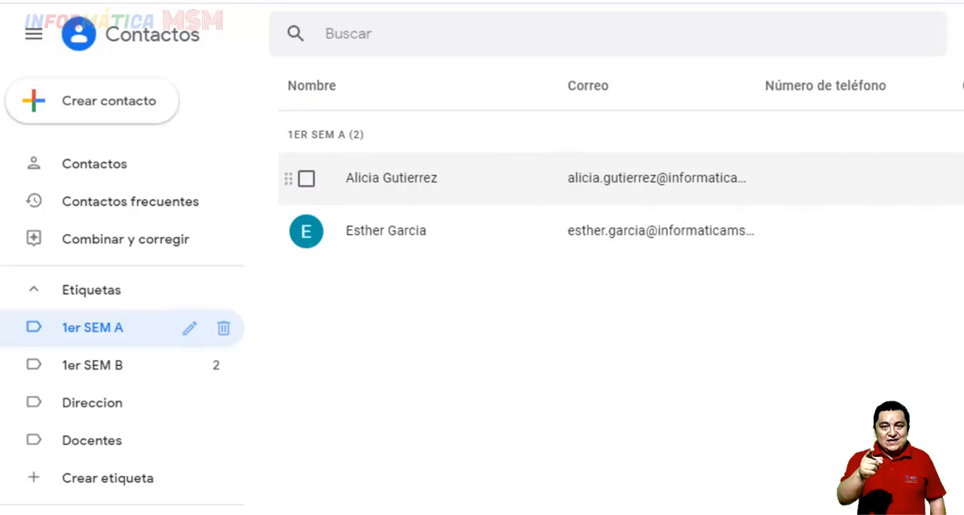
pyautogui.click(421, 183)
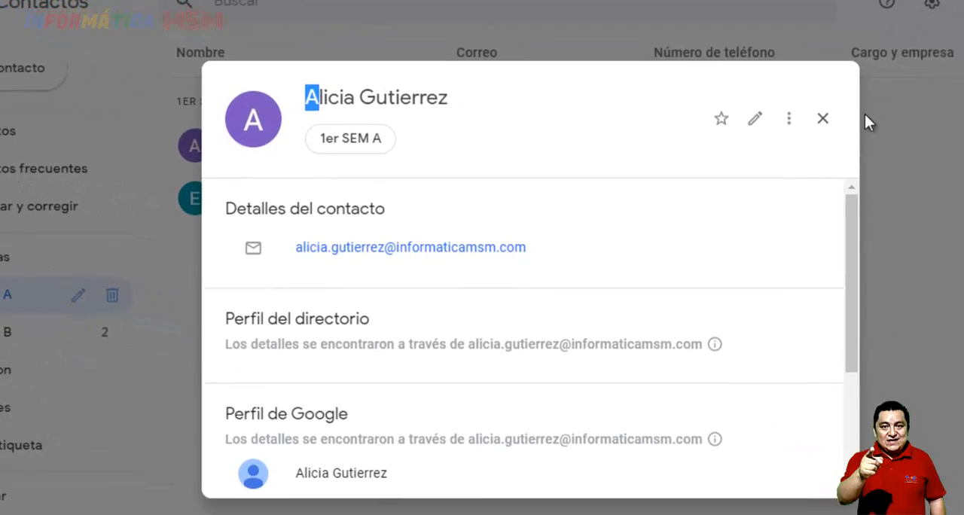
pyautogui.click(926, 162)
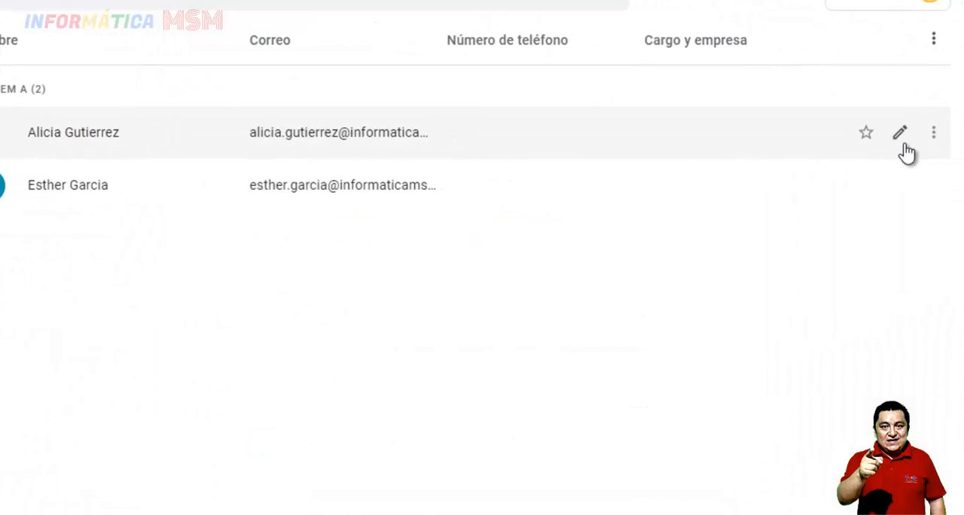
# Examine all editable fields of the first 1er SEM A contact, leave without saving and close its details
pyautogui.click(900, 135)
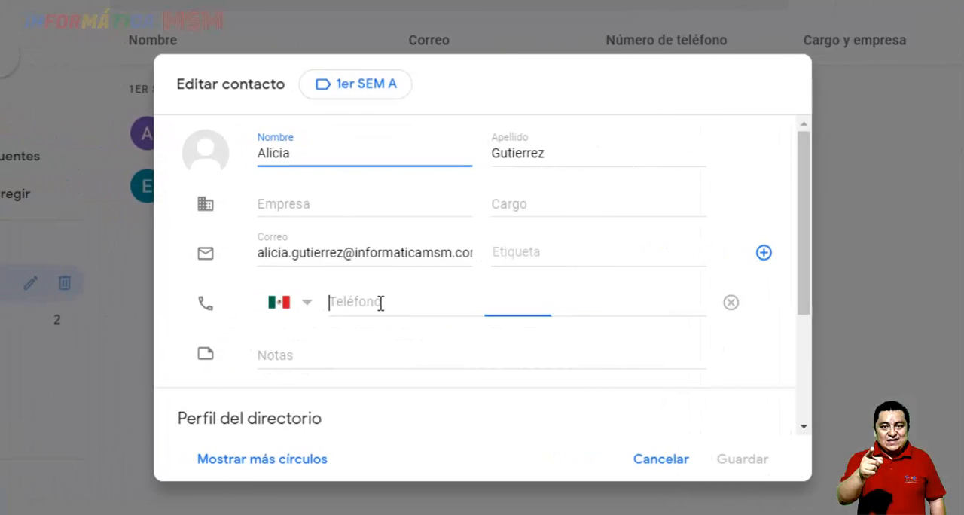
pyautogui.scroll(-3, 404, 328)
pyautogui.scroll(3, 404, 328)
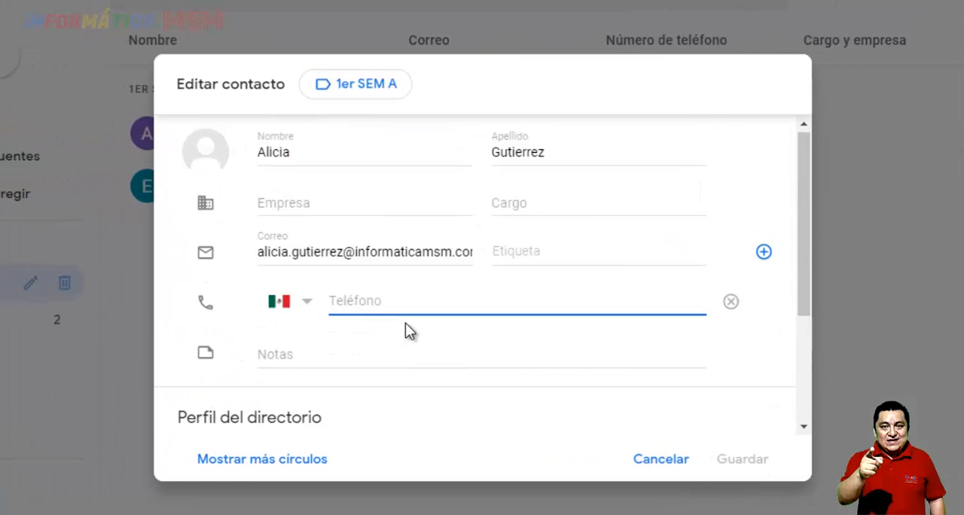
pyautogui.scroll(-3, 415, 334)
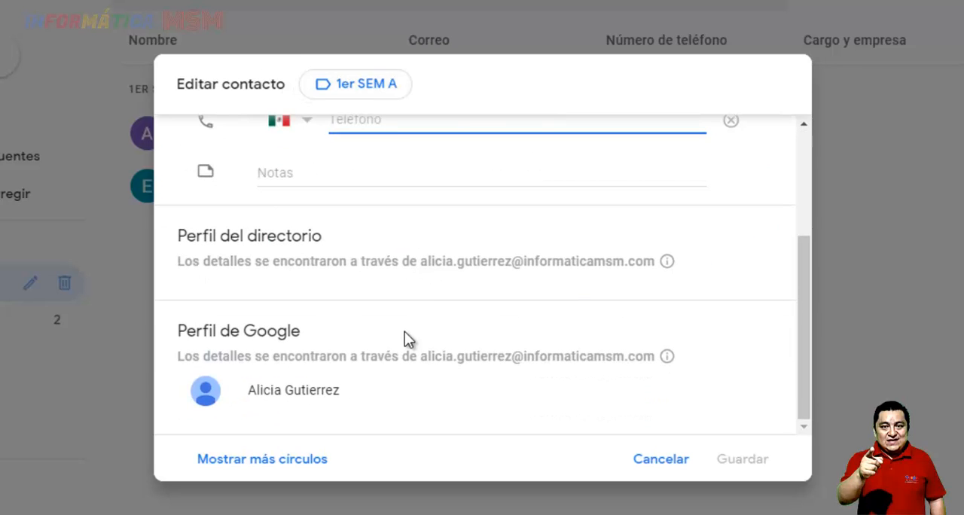
pyautogui.scroll(3, 467, 264)
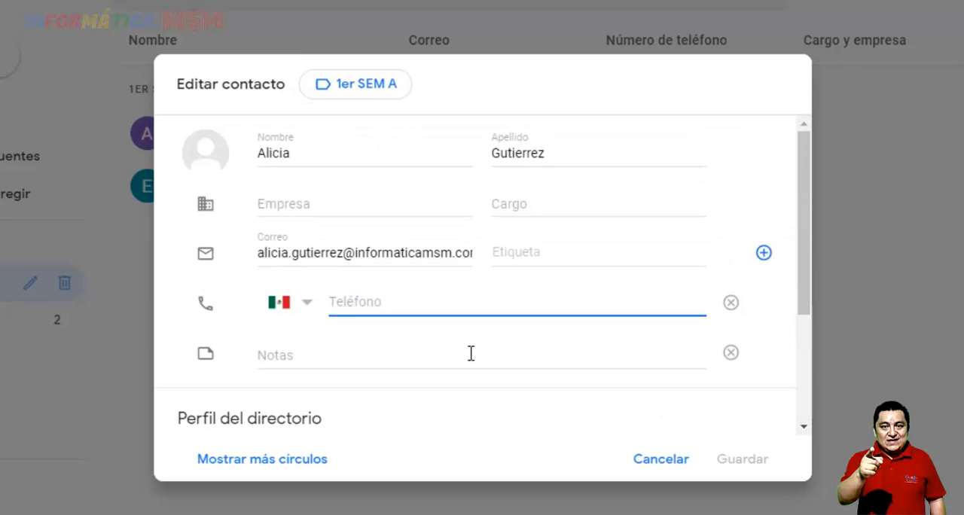
pyautogui.click(660, 460)
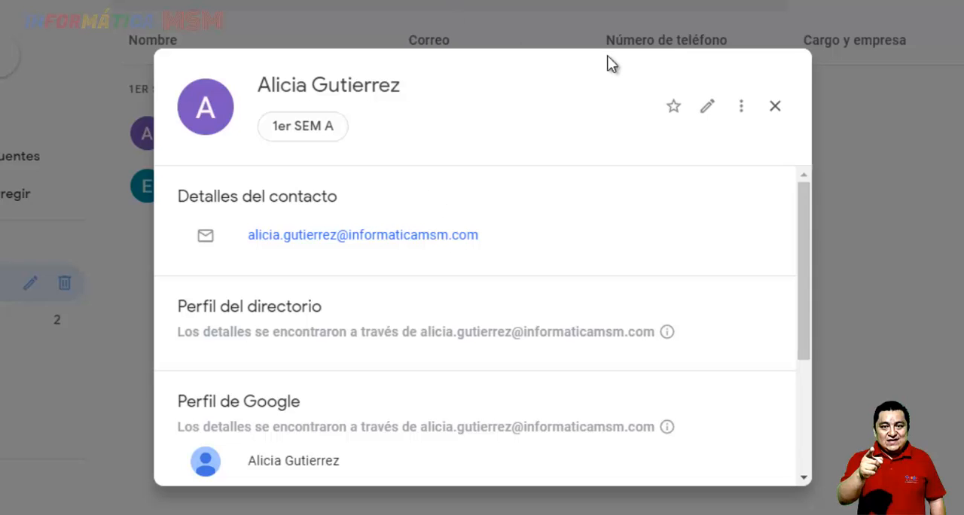
pyautogui.click(775, 106)
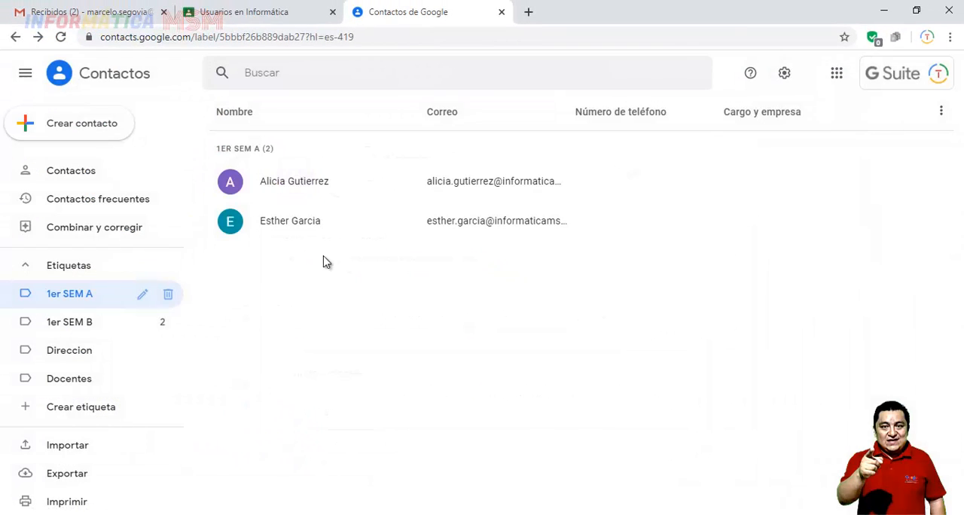